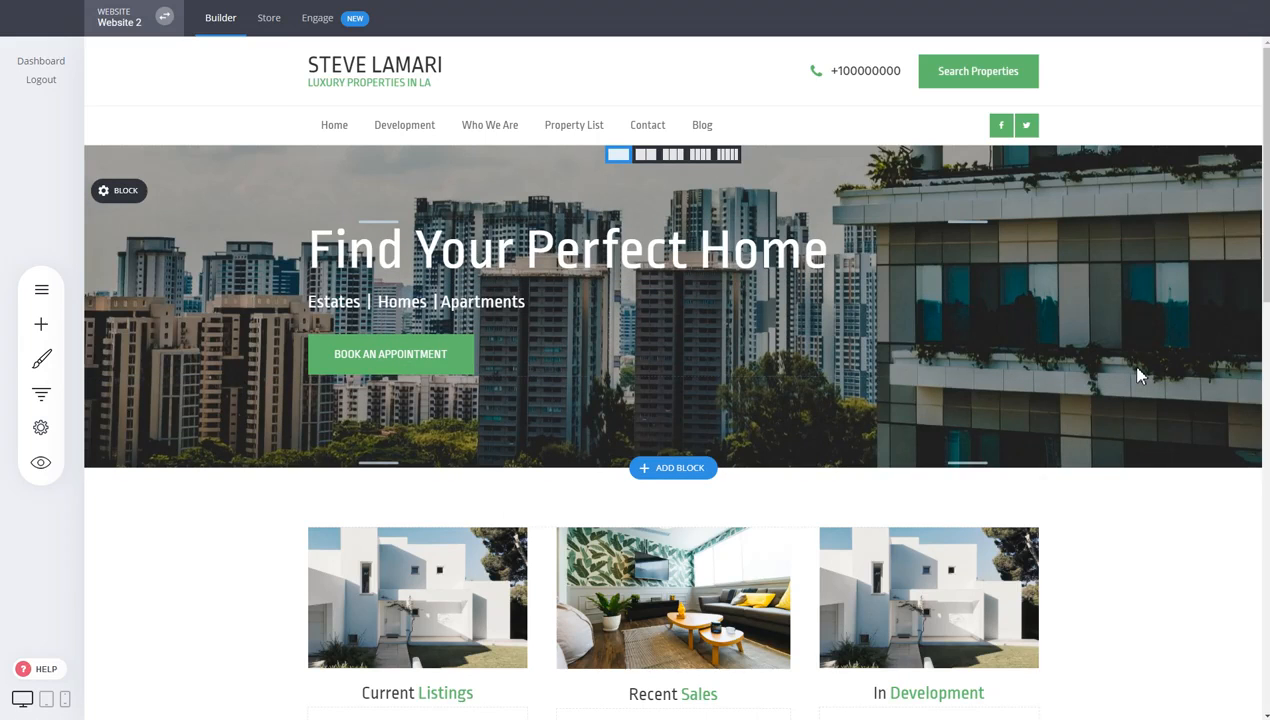
click(42, 362)
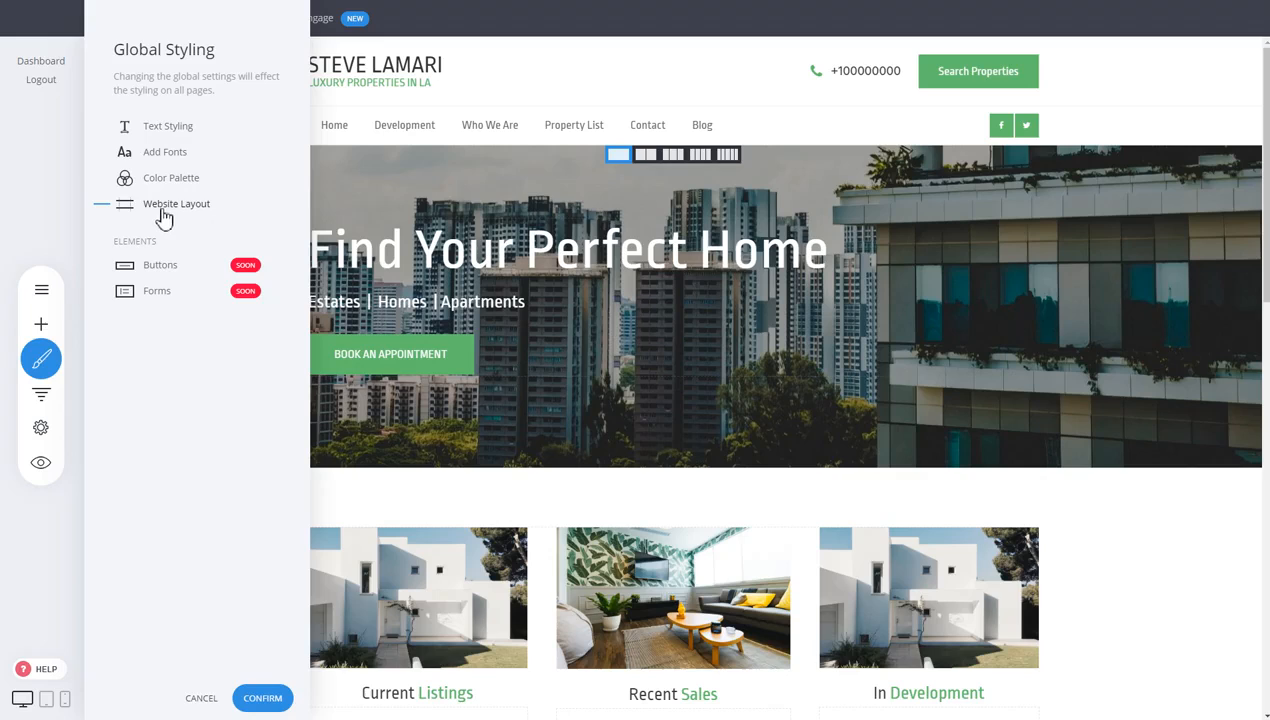
In Text Styling, set desktop Heading 1 to 74px font size with 1.3 letter spacing
click(187, 128)
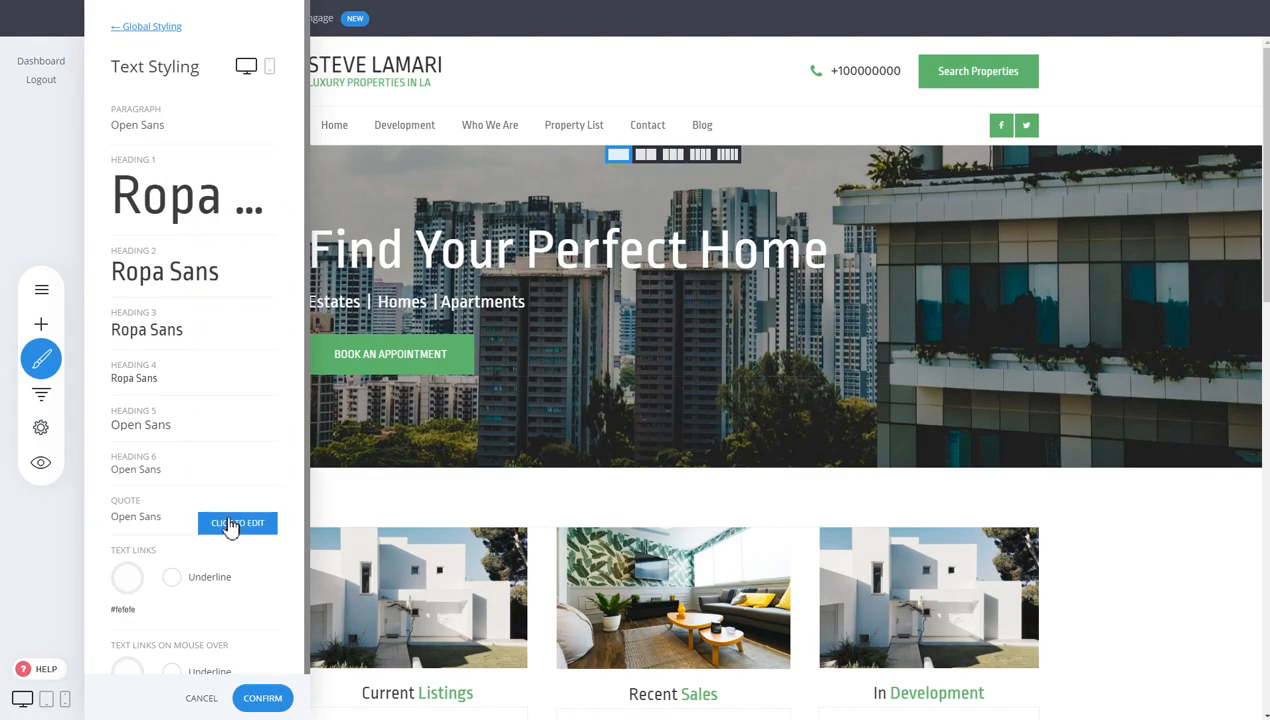
scroll(118, 522, down, 1)
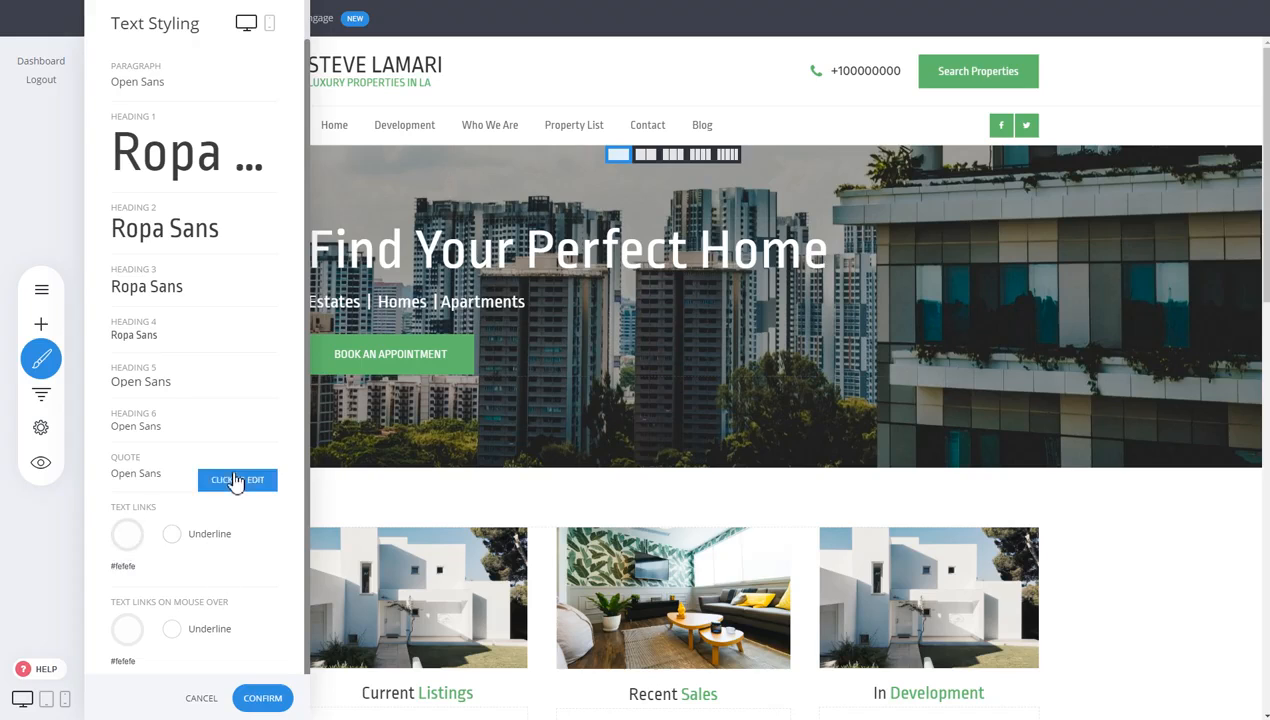
scroll(240, 459, up, 1)
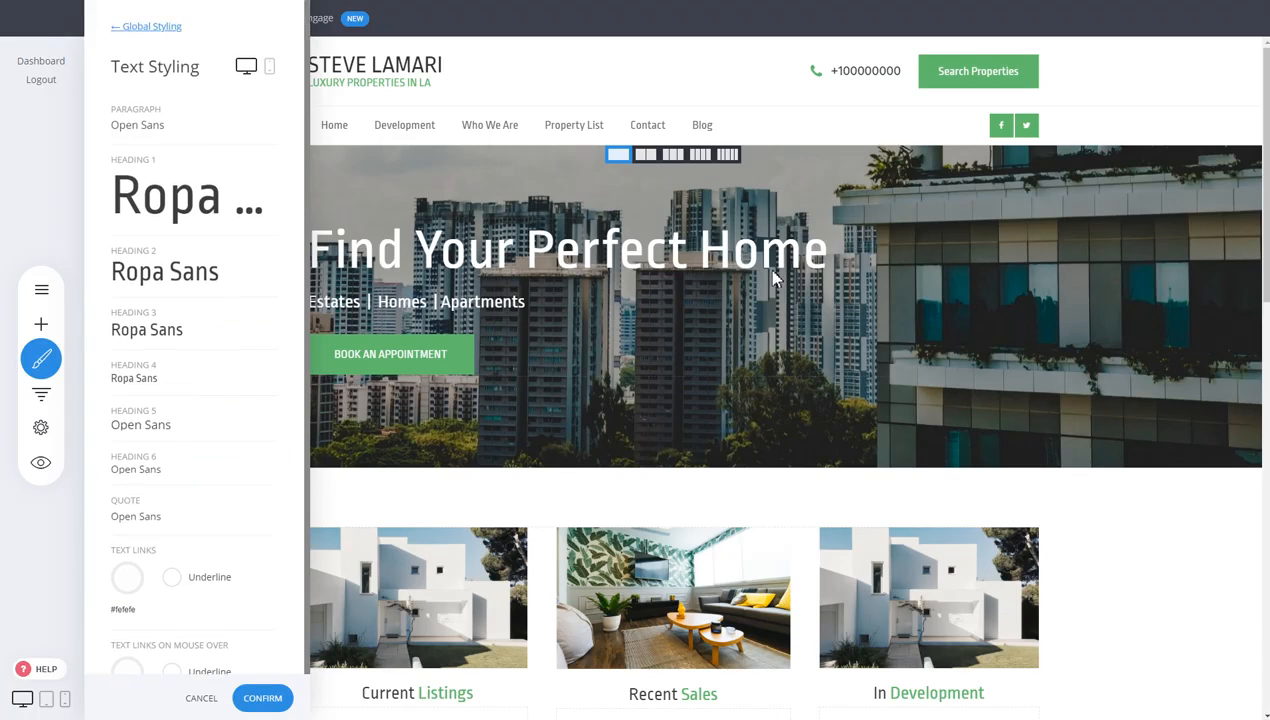
click(176, 205)
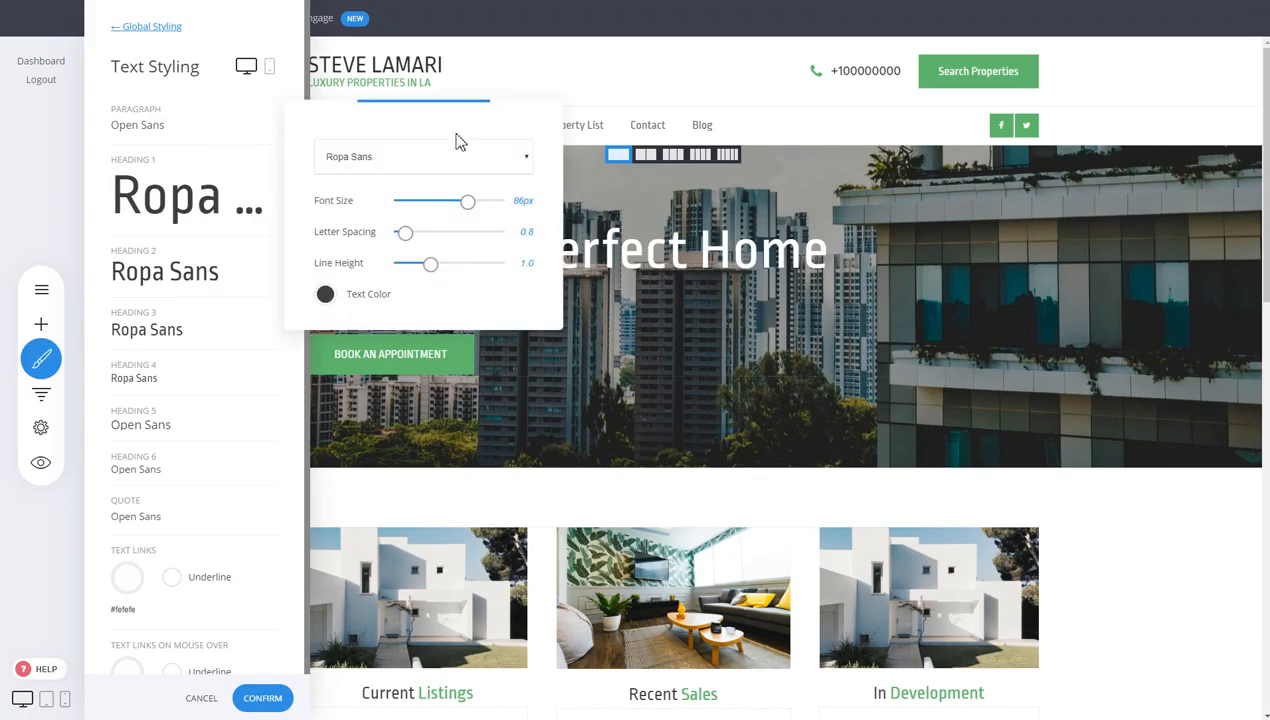
drag(386, 226, 376, 229)
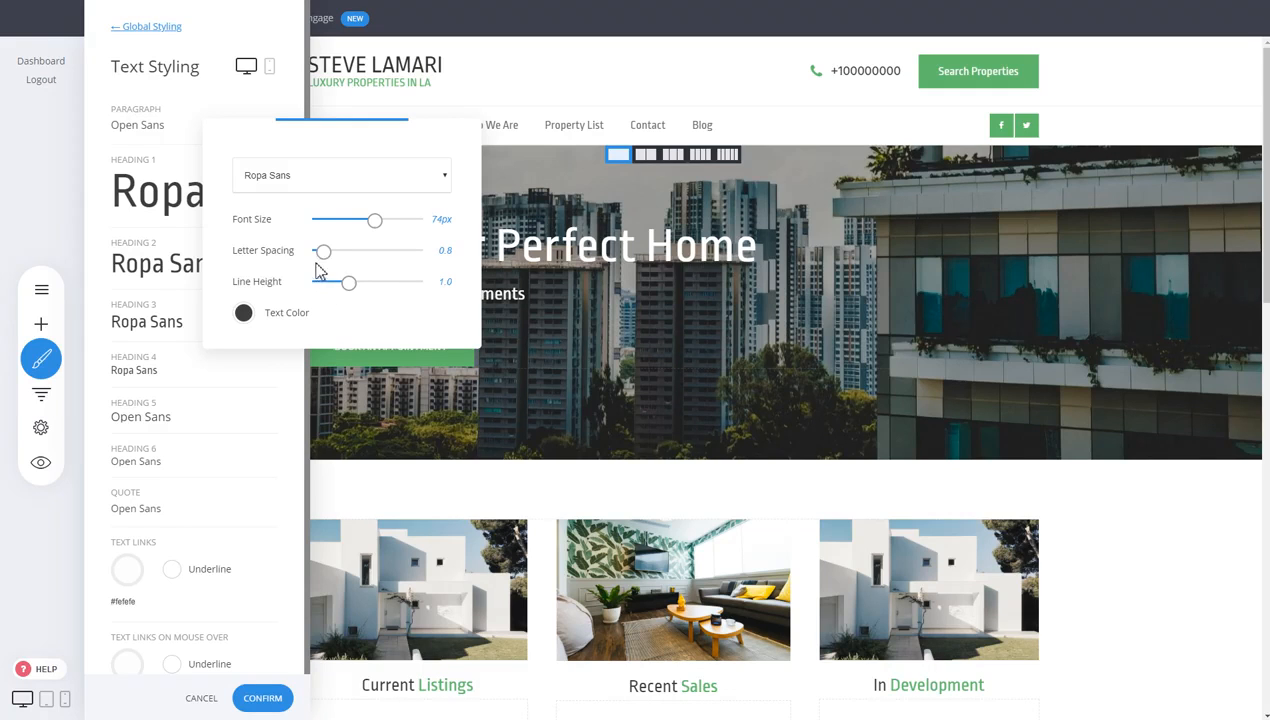
drag(323, 251, 361, 284)
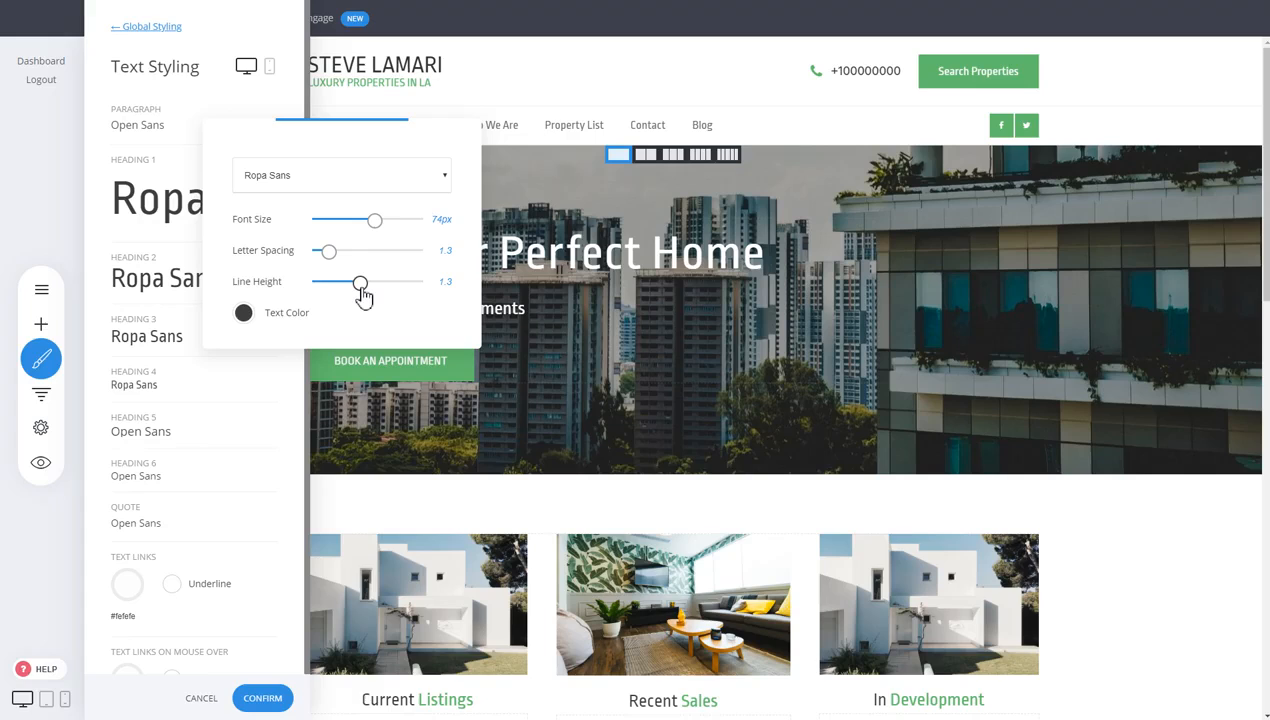
click(276, 98)
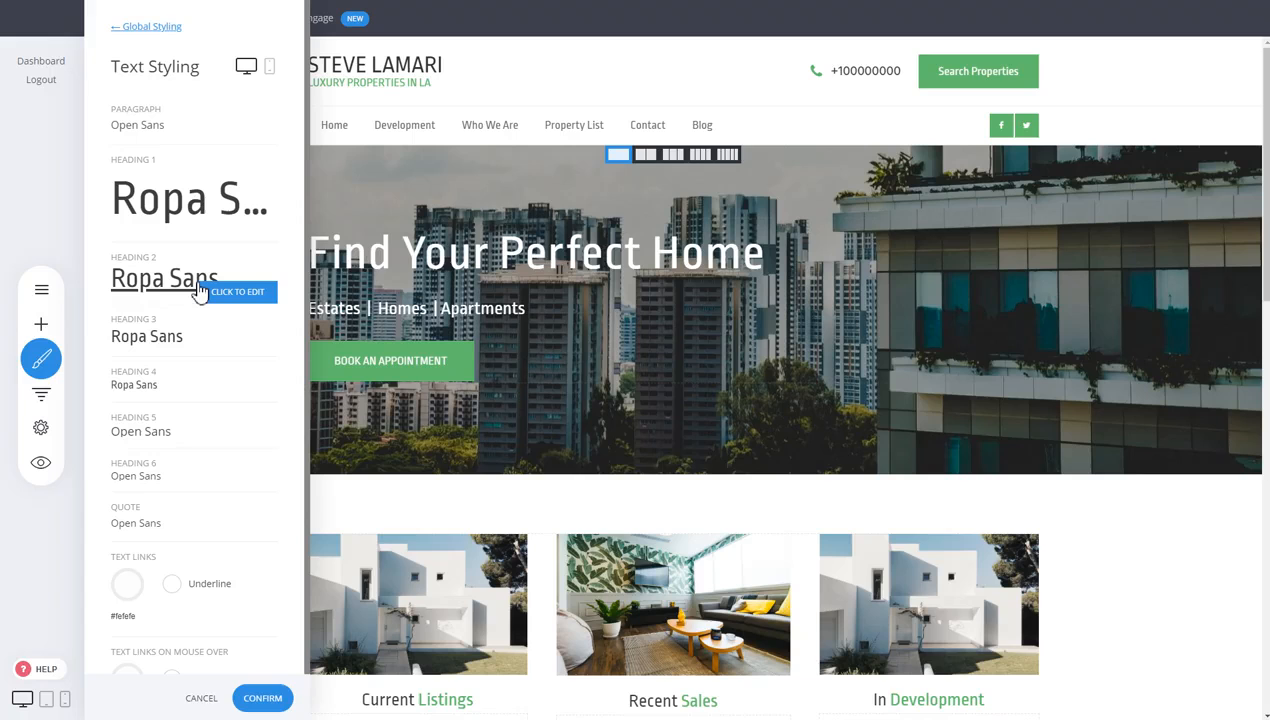
Switch to the mobile preview and shrink mobile Heading 1 from its desktop size to 49px
click(269, 70)
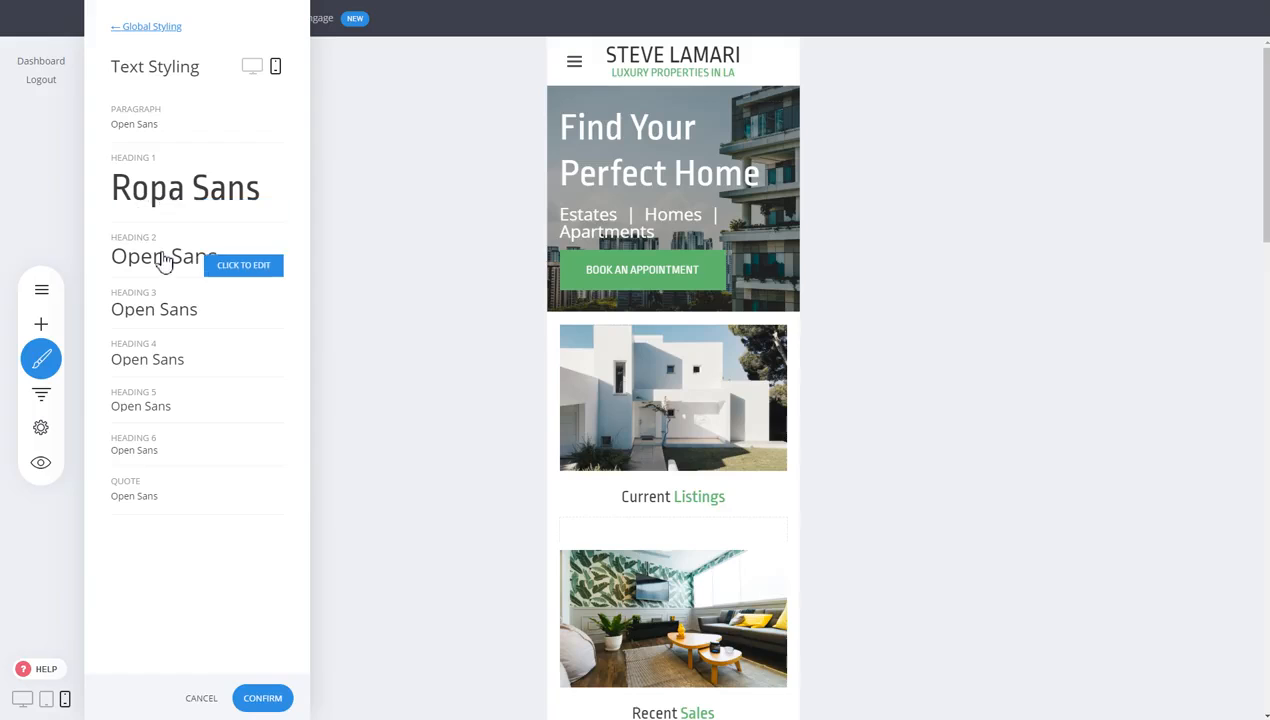
click(168, 190)
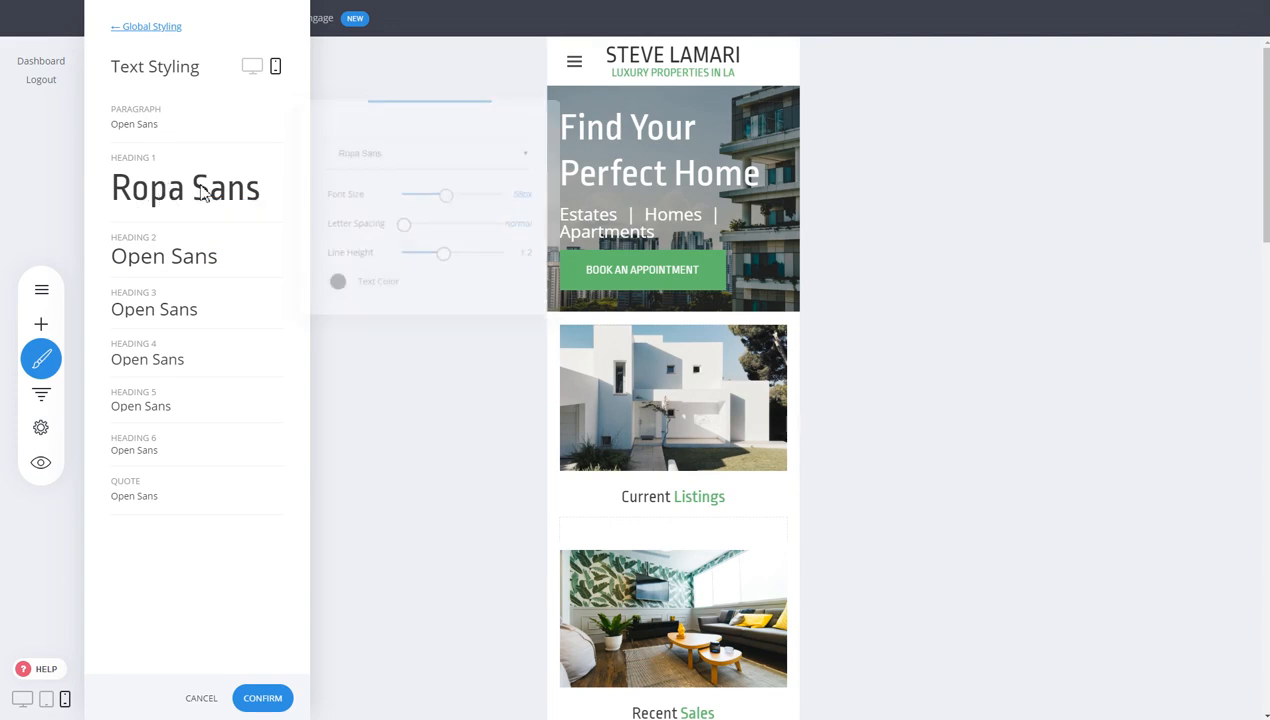
drag(446, 196, 439, 204)
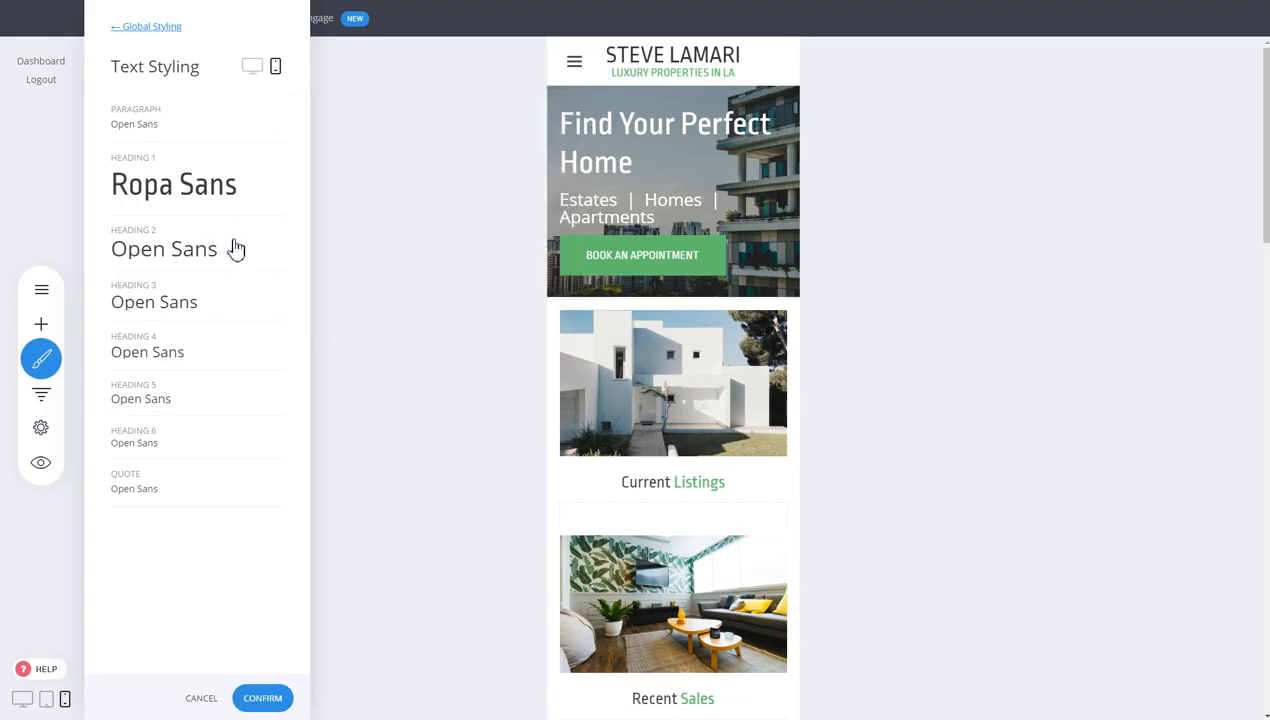
click(168, 28)
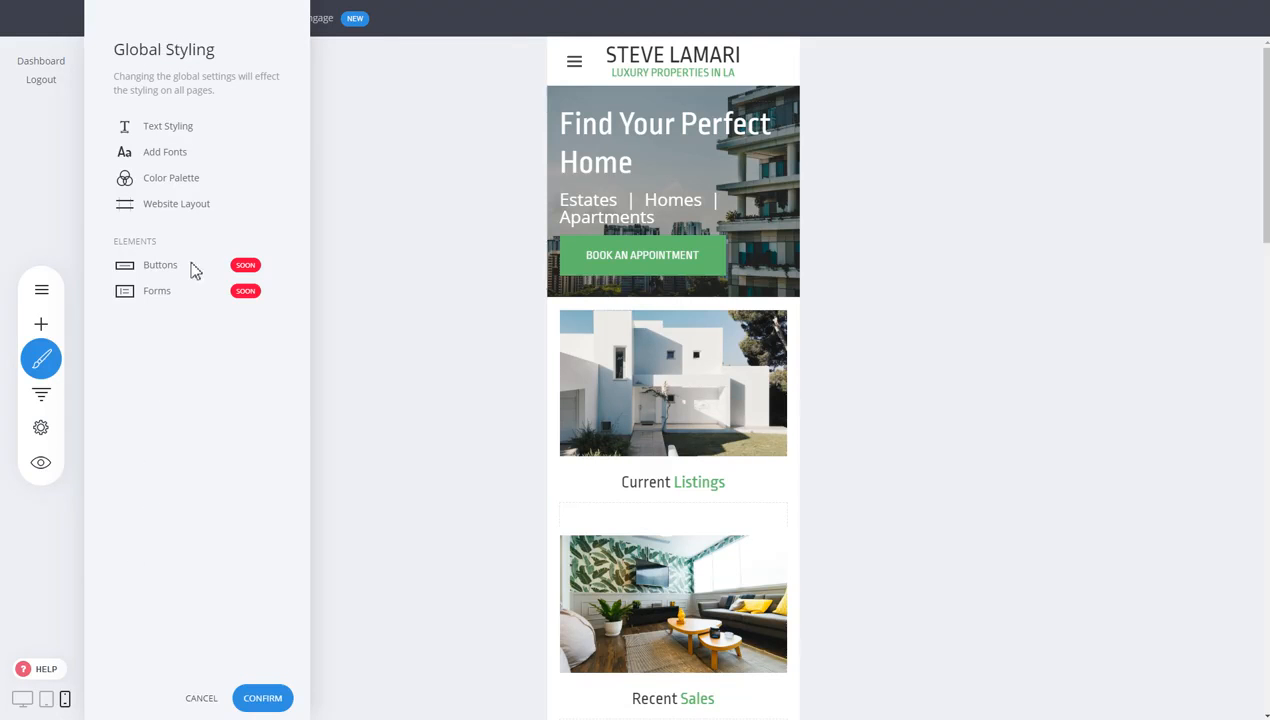
Save the heading font changes, return to desktop view, and reopen Global Styling
click(44, 598)
click(672, 338)
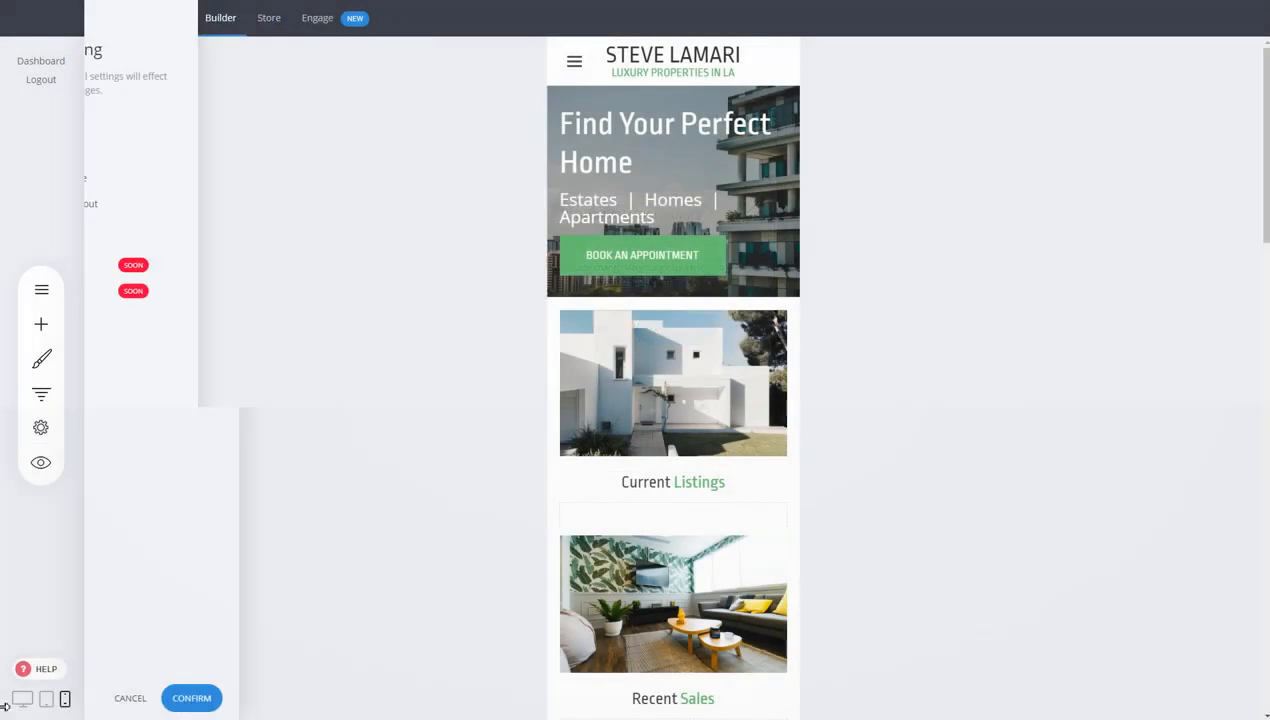
click(20, 704)
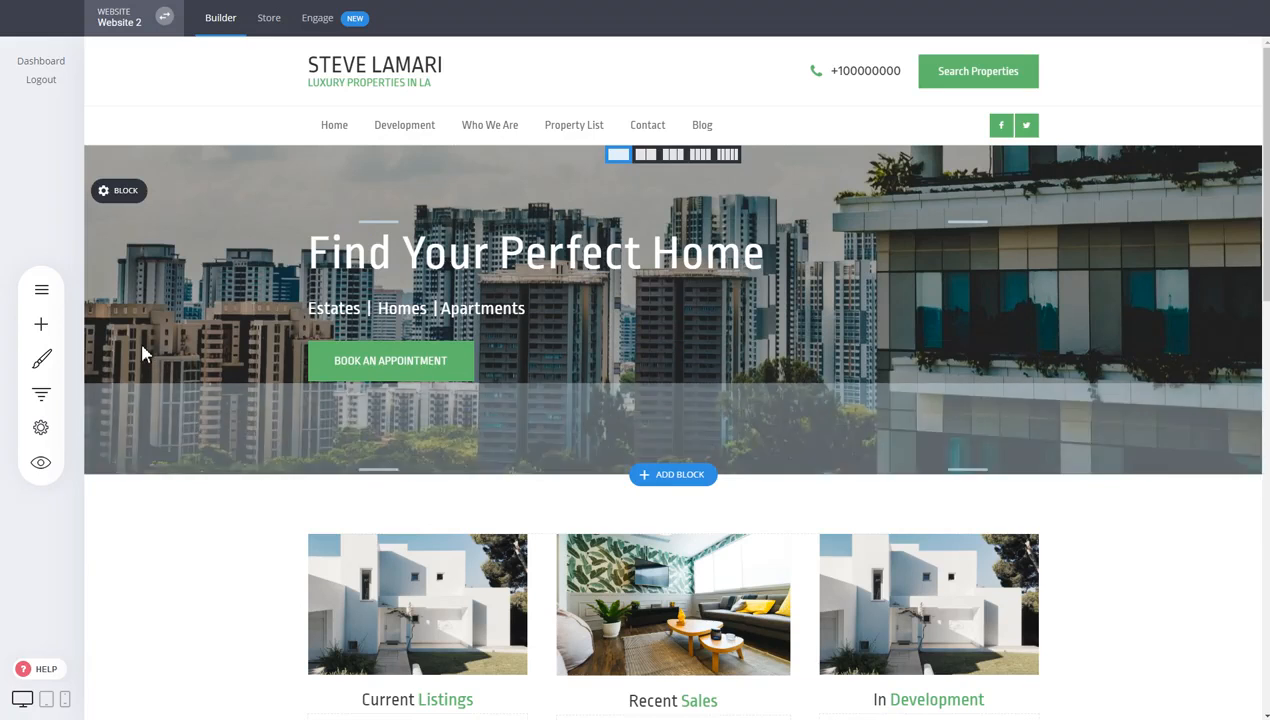
click(58, 372)
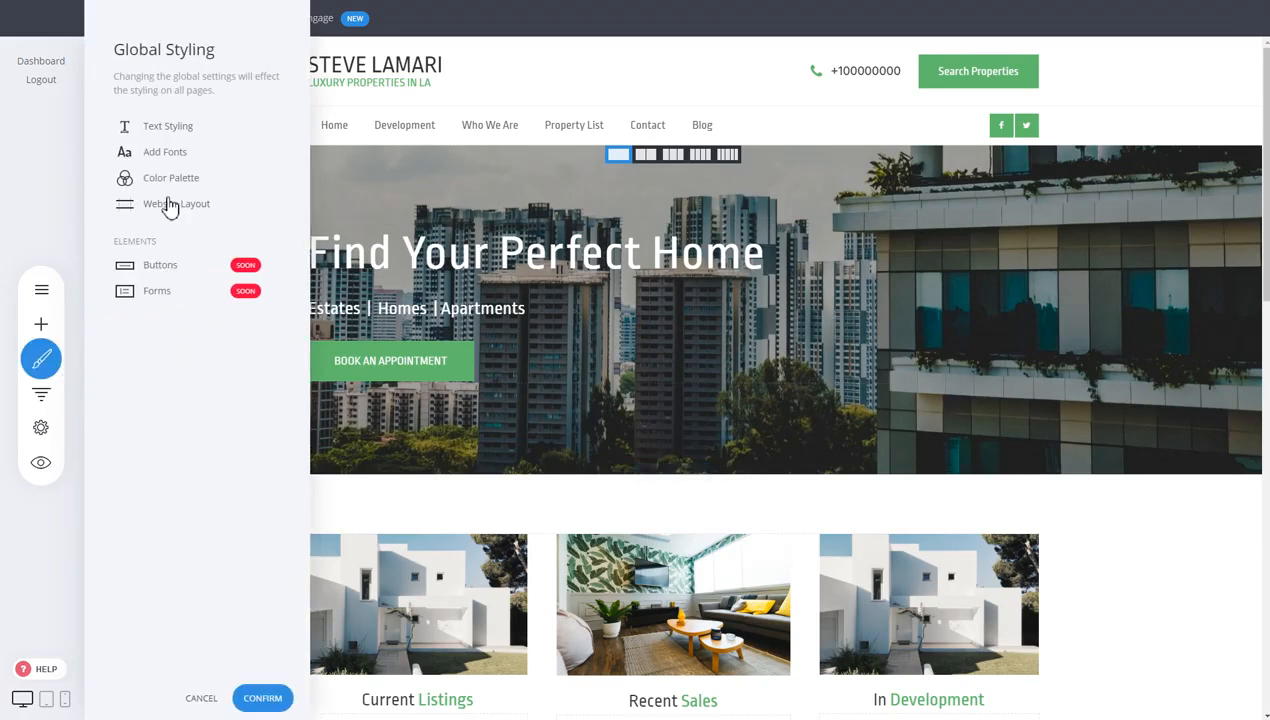
Change the Color Palette primary colour from green to orange #EB6B56 and save
click(181, 189)
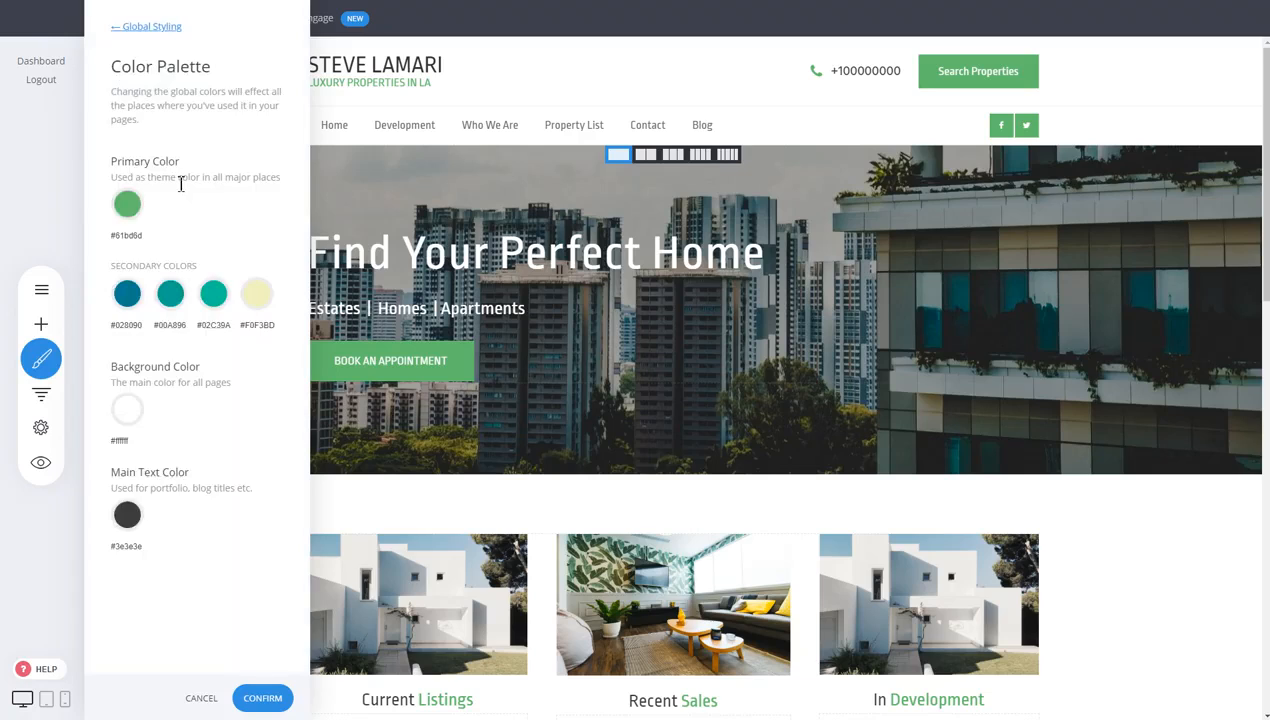
click(128, 205)
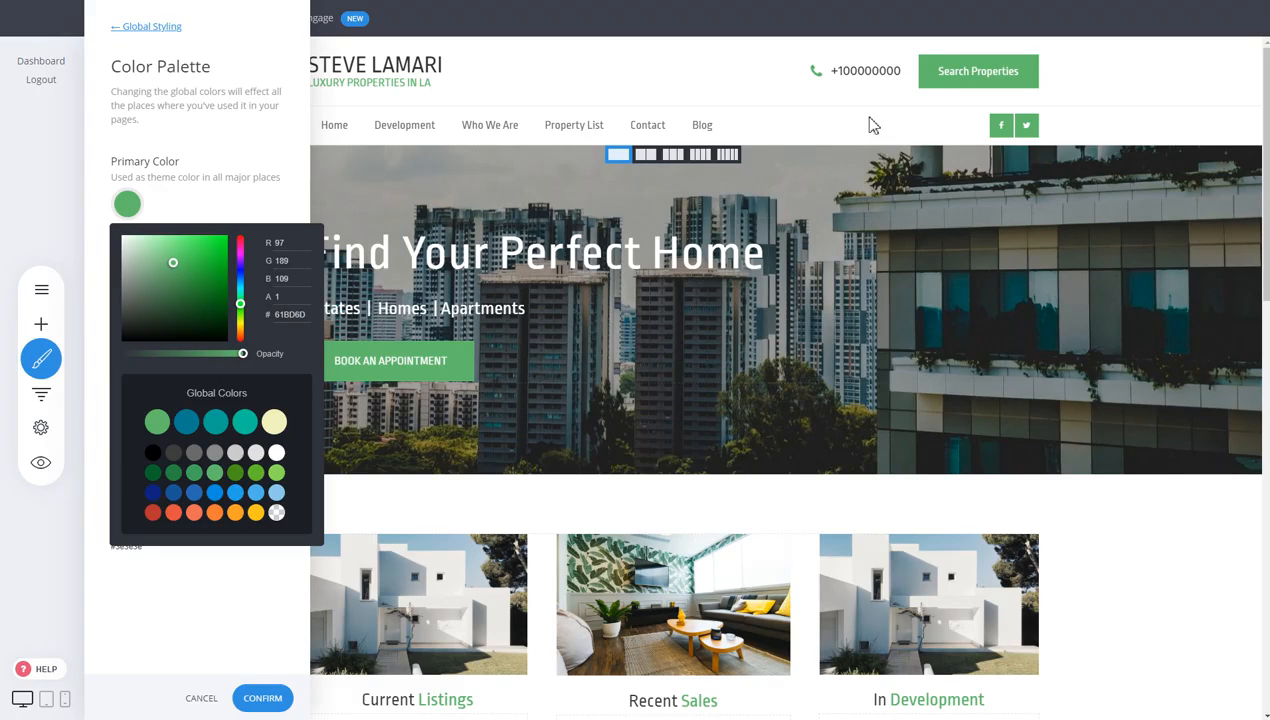
click(257, 206)
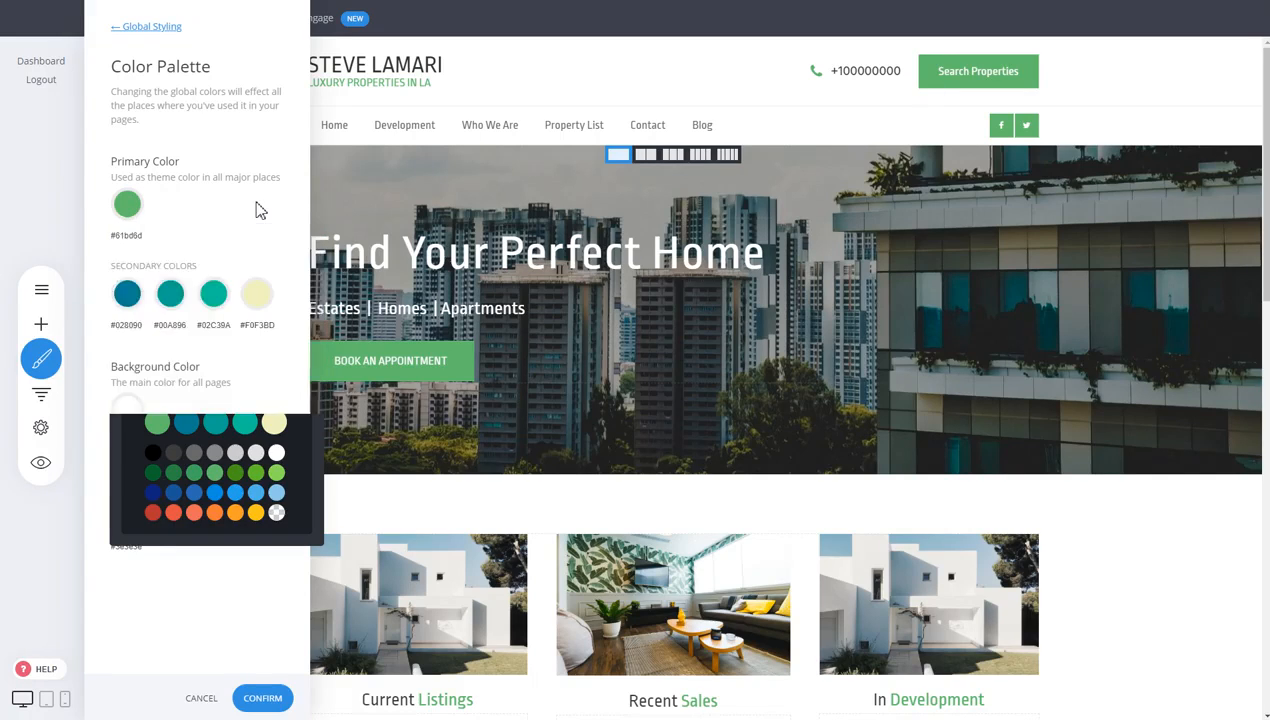
click(127, 204)
click(194, 513)
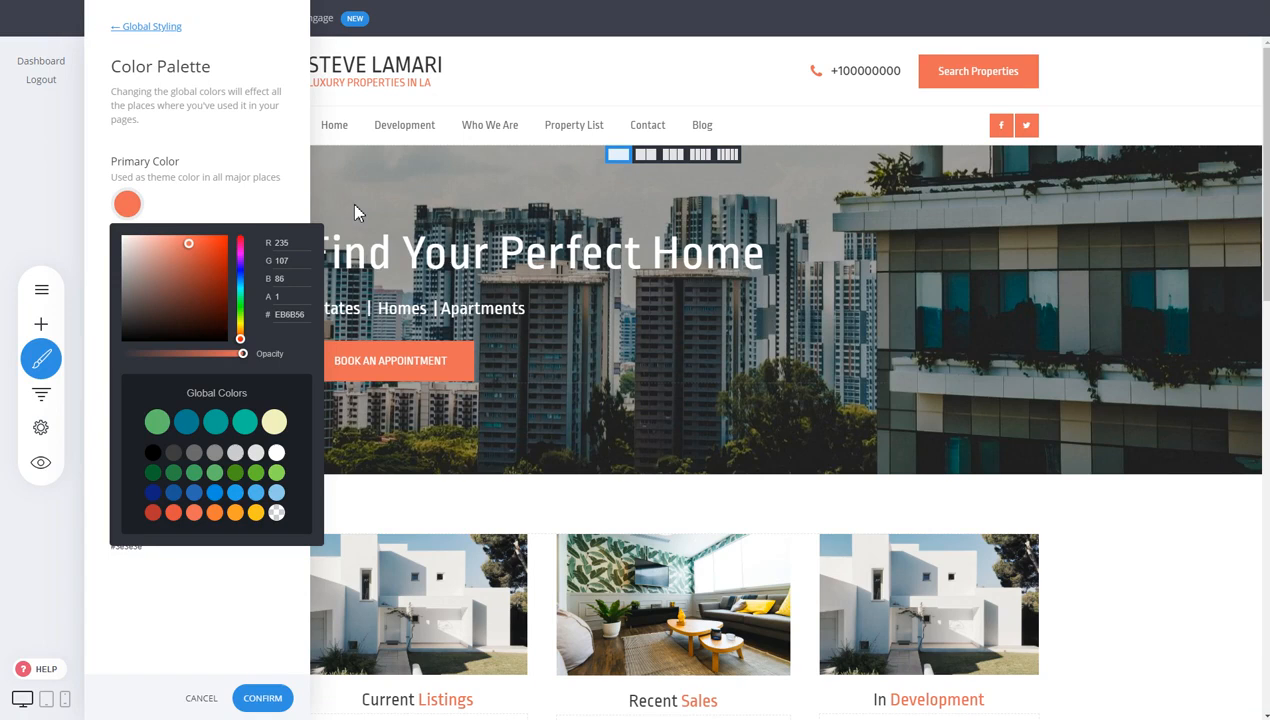
click(200, 184)
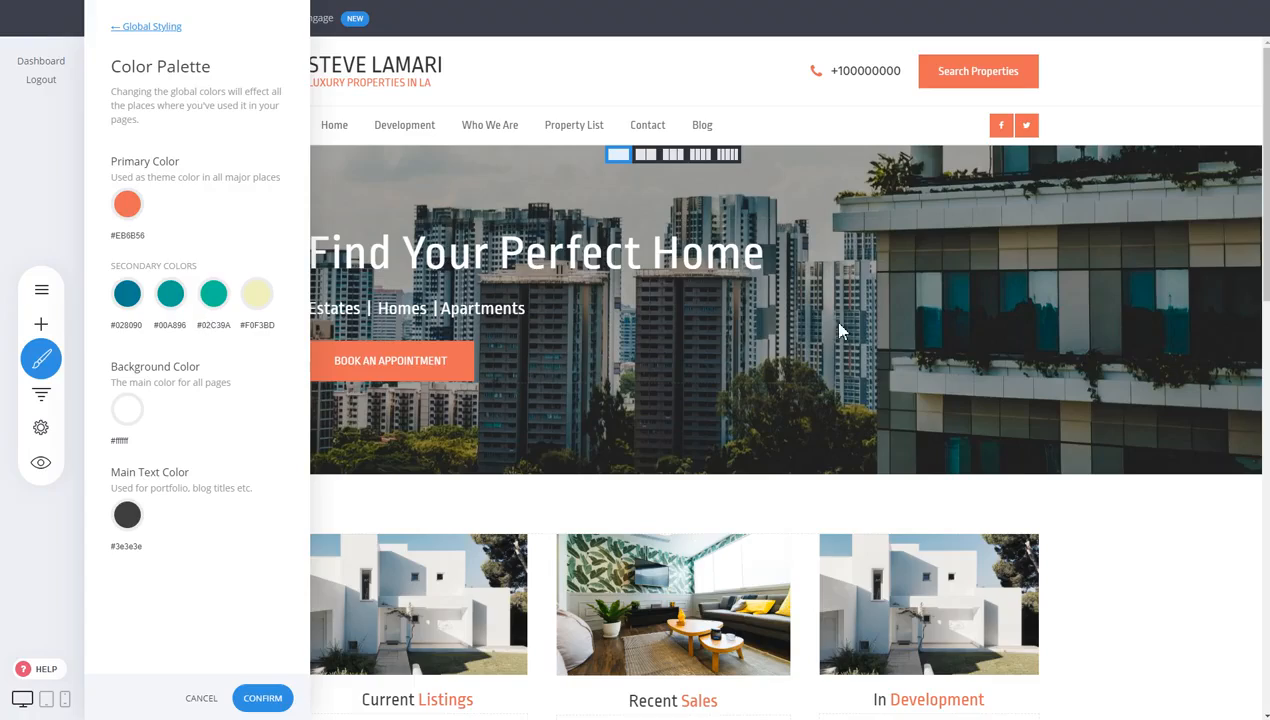
click(490, 250)
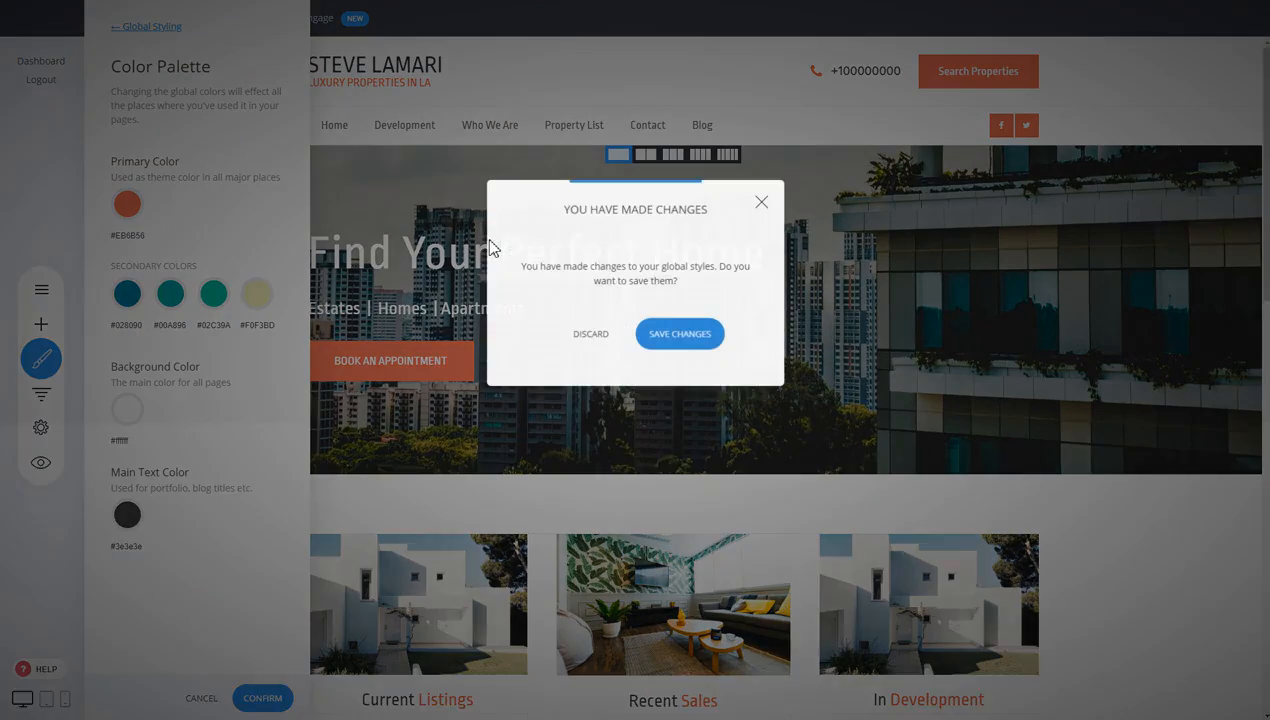
click(680, 336)
Set the Book an Appointment button colour to the orange global colour #EB6B56 and save the page
mouse_move(440, 370)
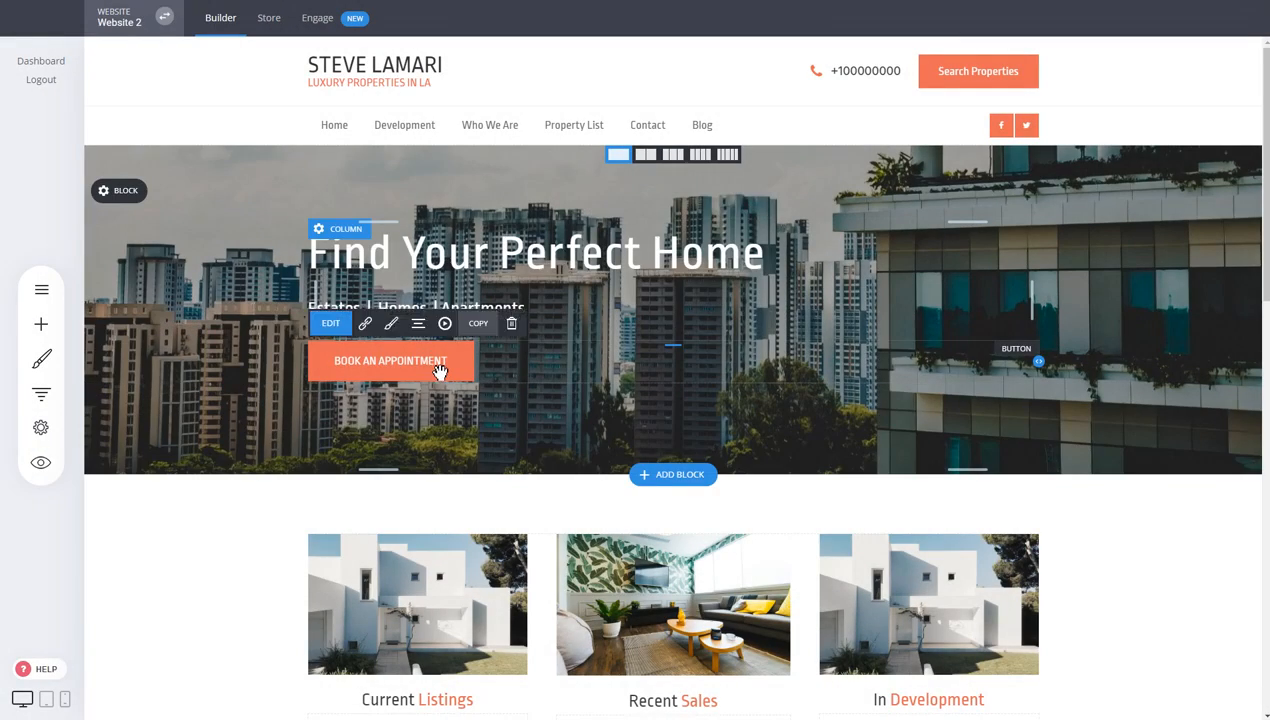
click(391, 335)
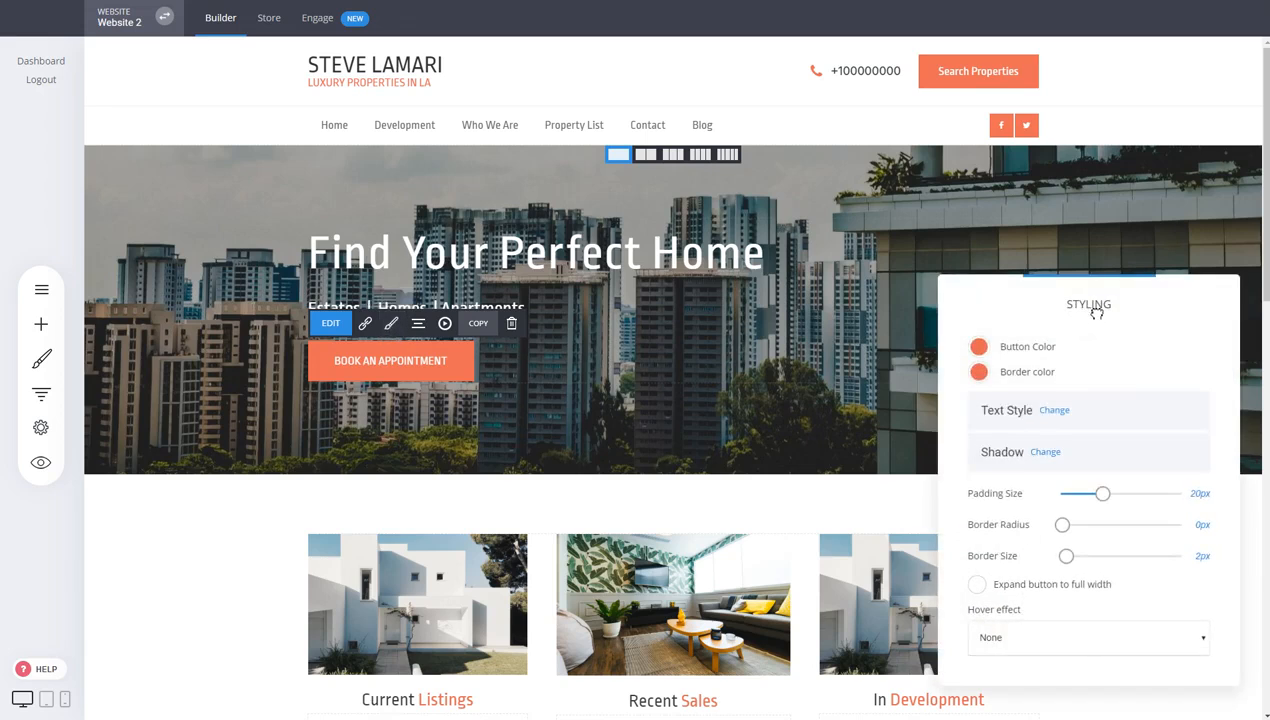
drag(1094, 303, 808, 218)
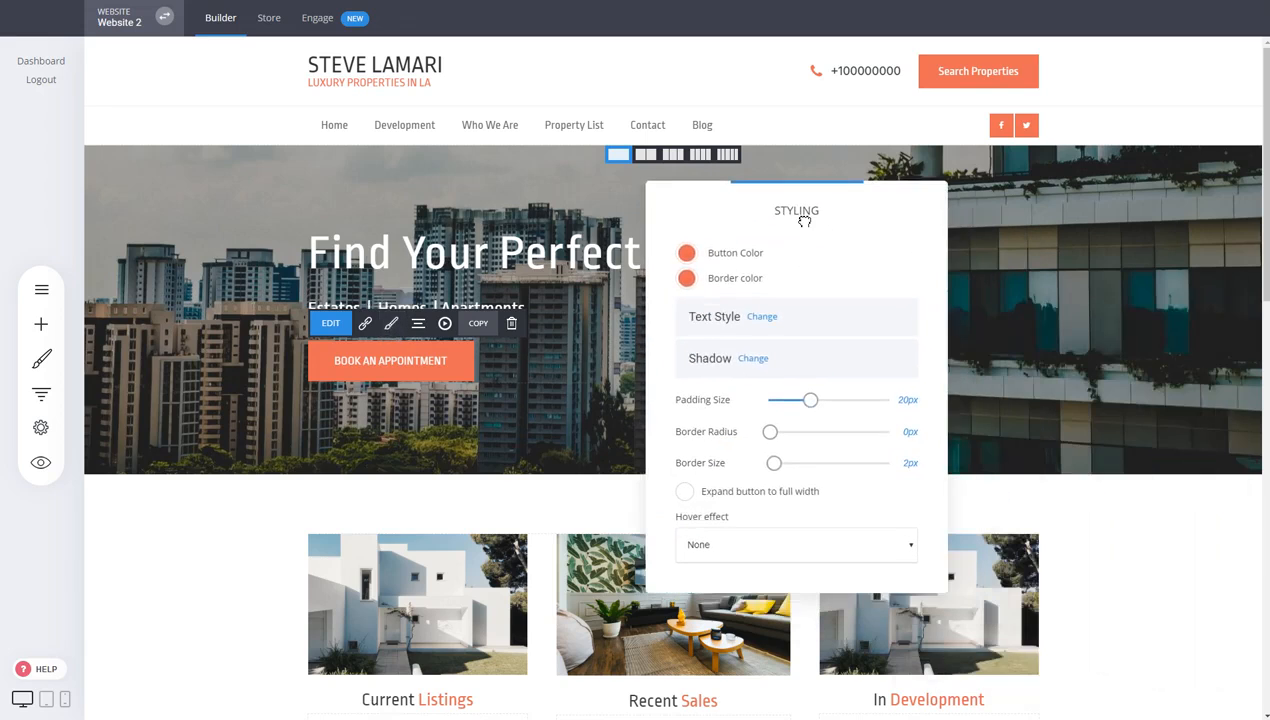
click(686, 254)
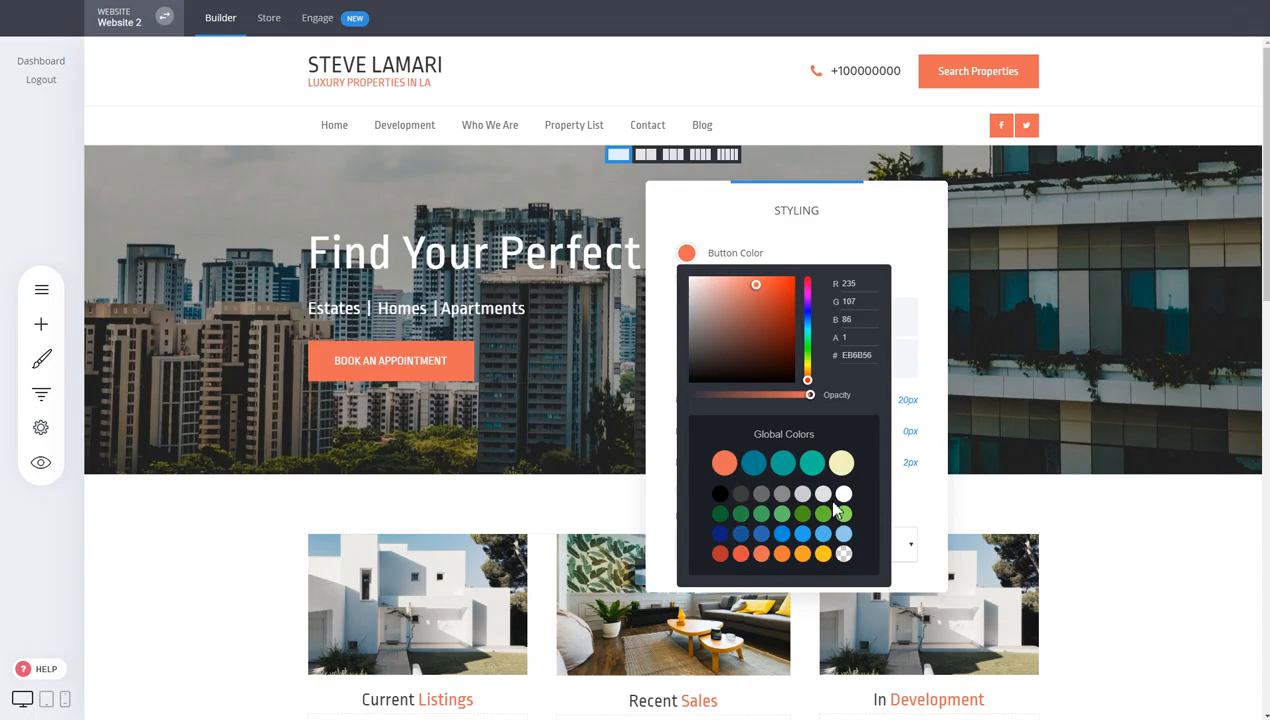
click(783, 466)
click(753, 463)
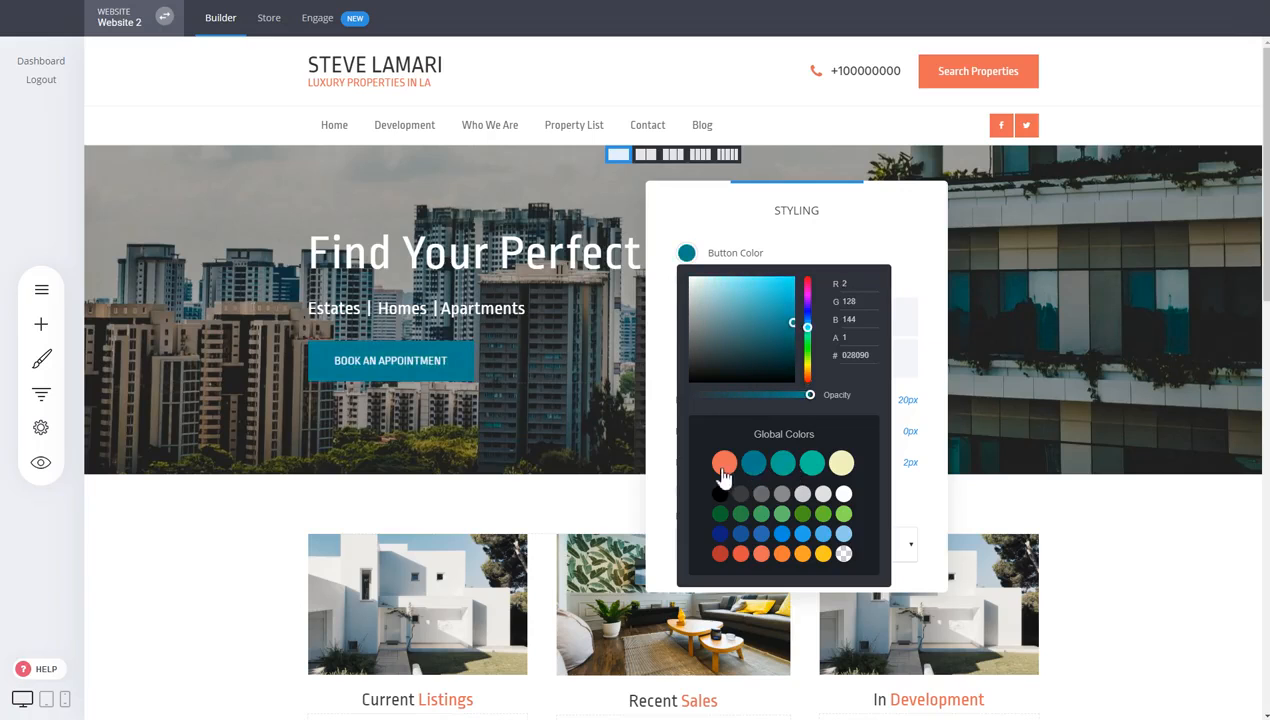
click(724, 463)
click(478, 347)
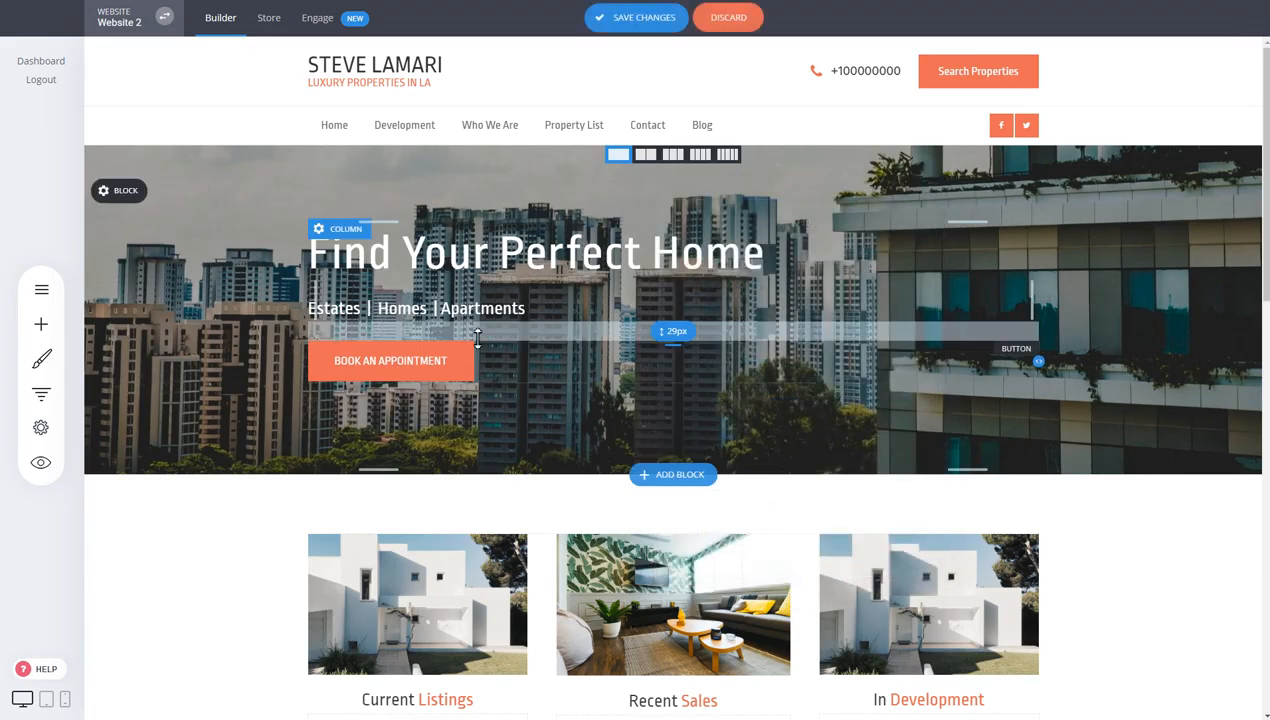
click(604, 26)
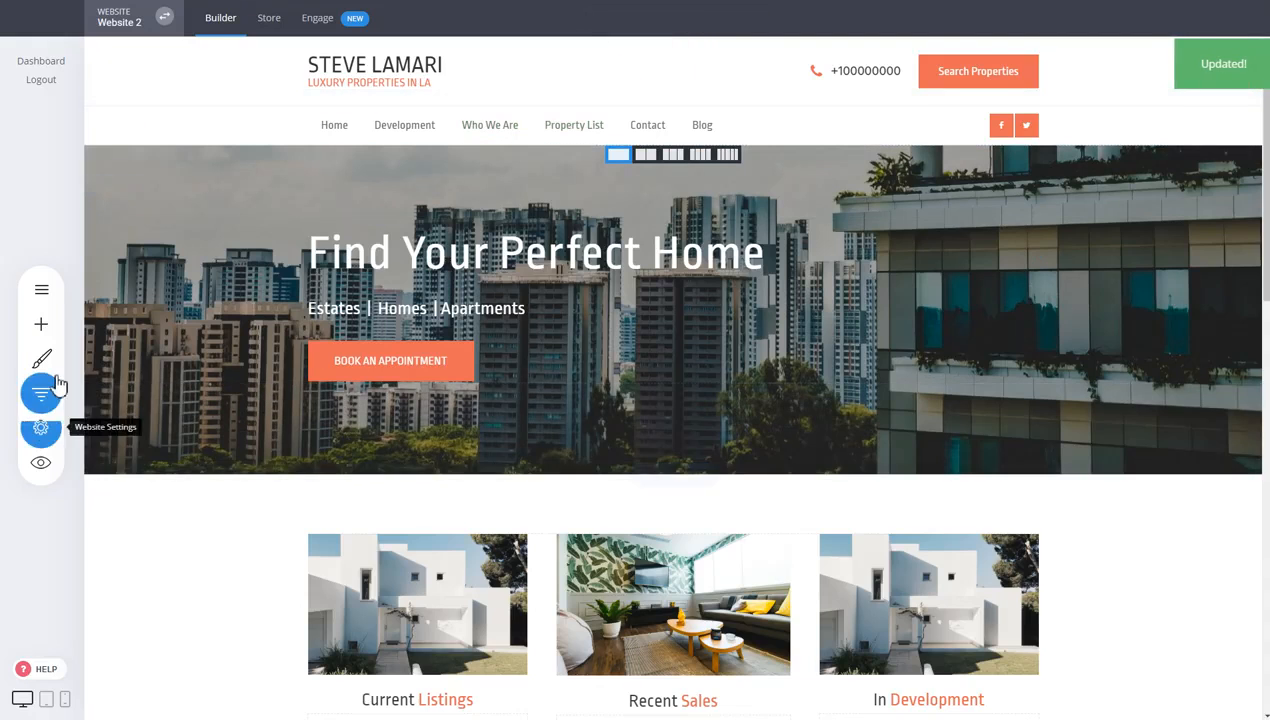
Add the Hind font in weight 700 to the website's font list and confirm it
click(56, 366)
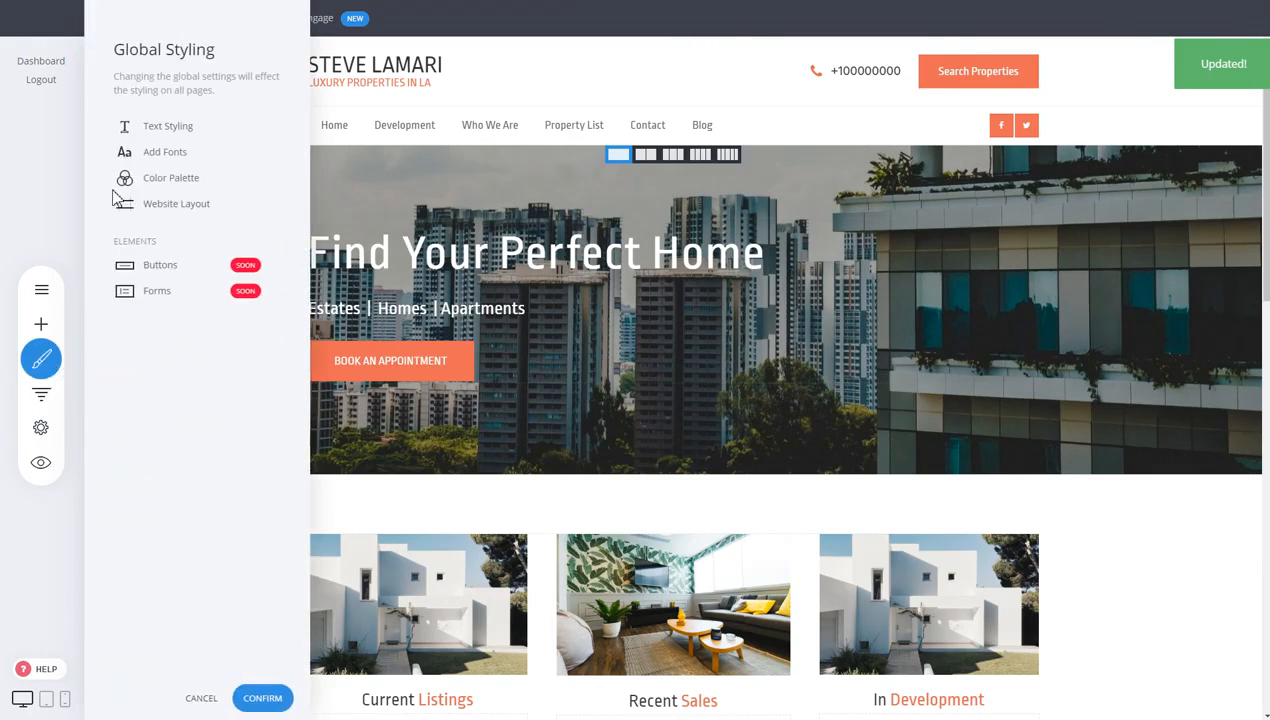
click(166, 155)
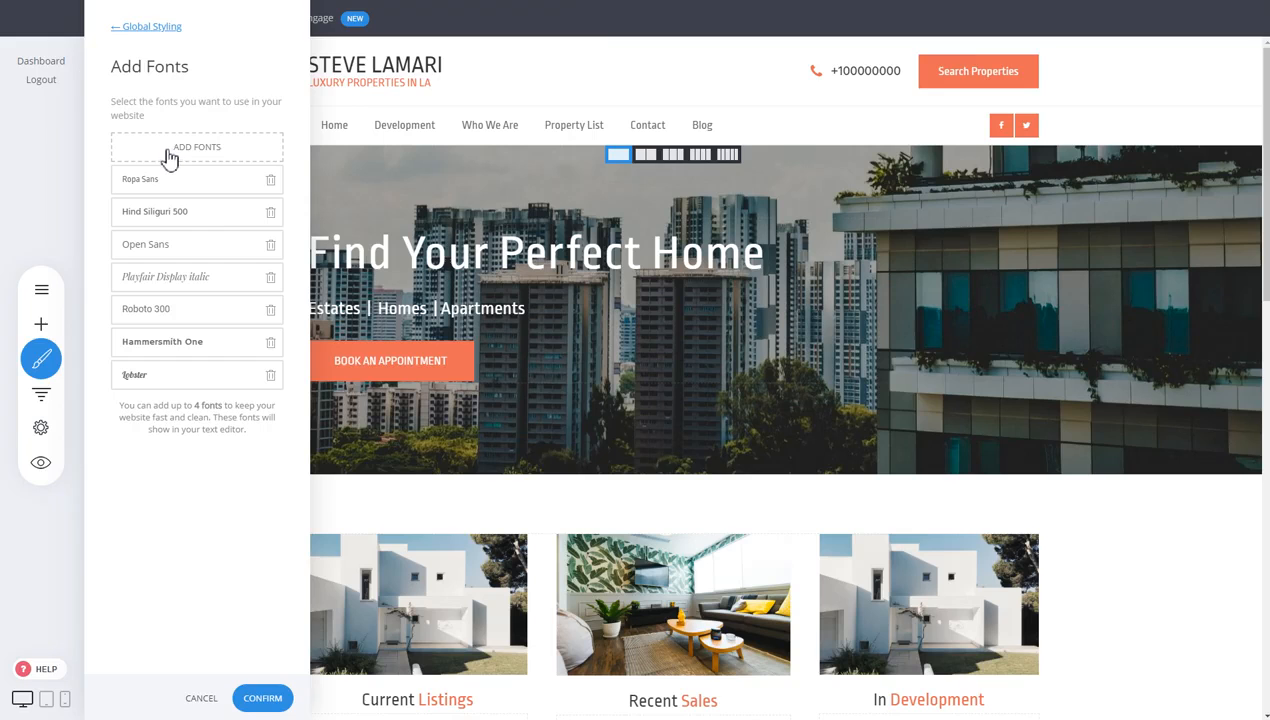
click(176, 150)
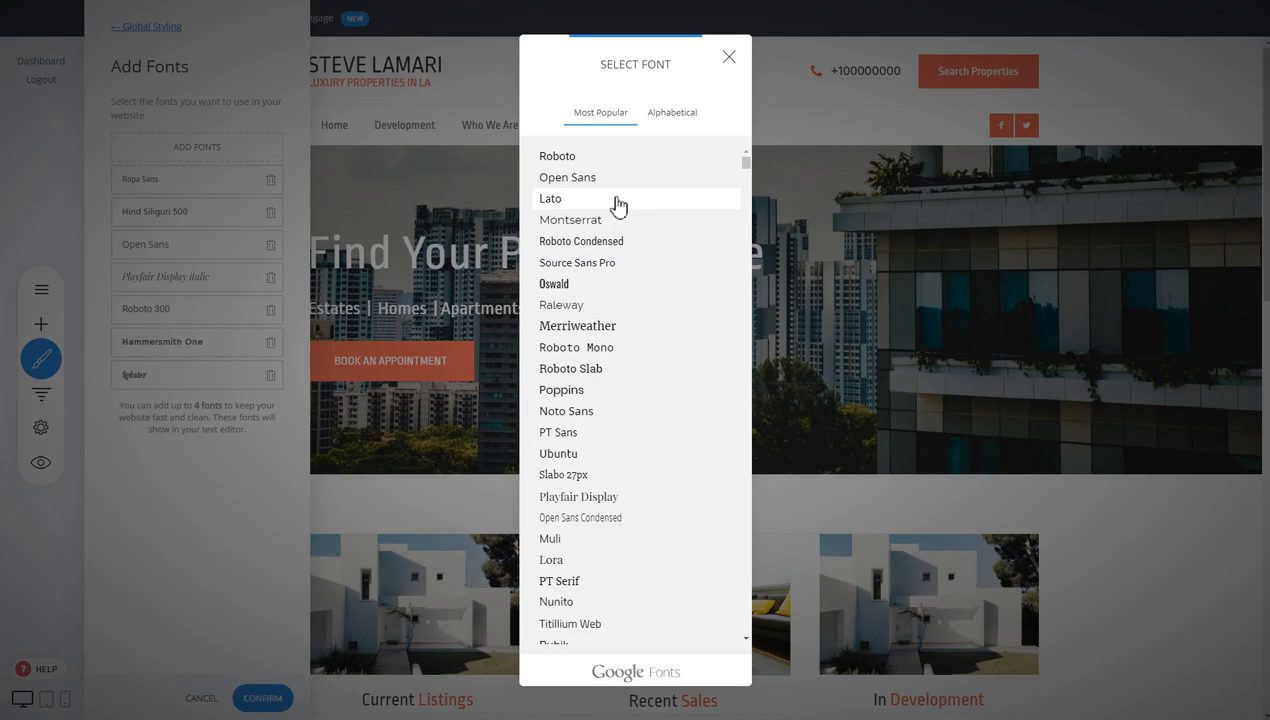
scroll(618, 204, down, 10)
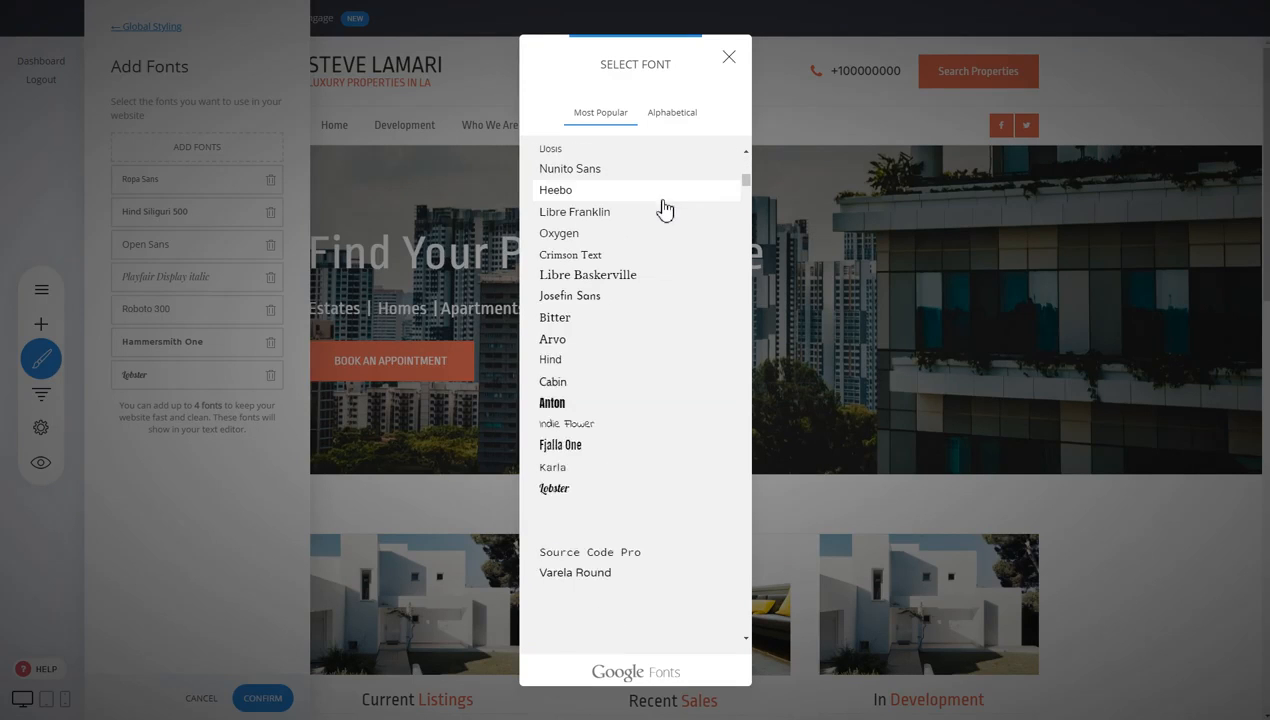
click(584, 370)
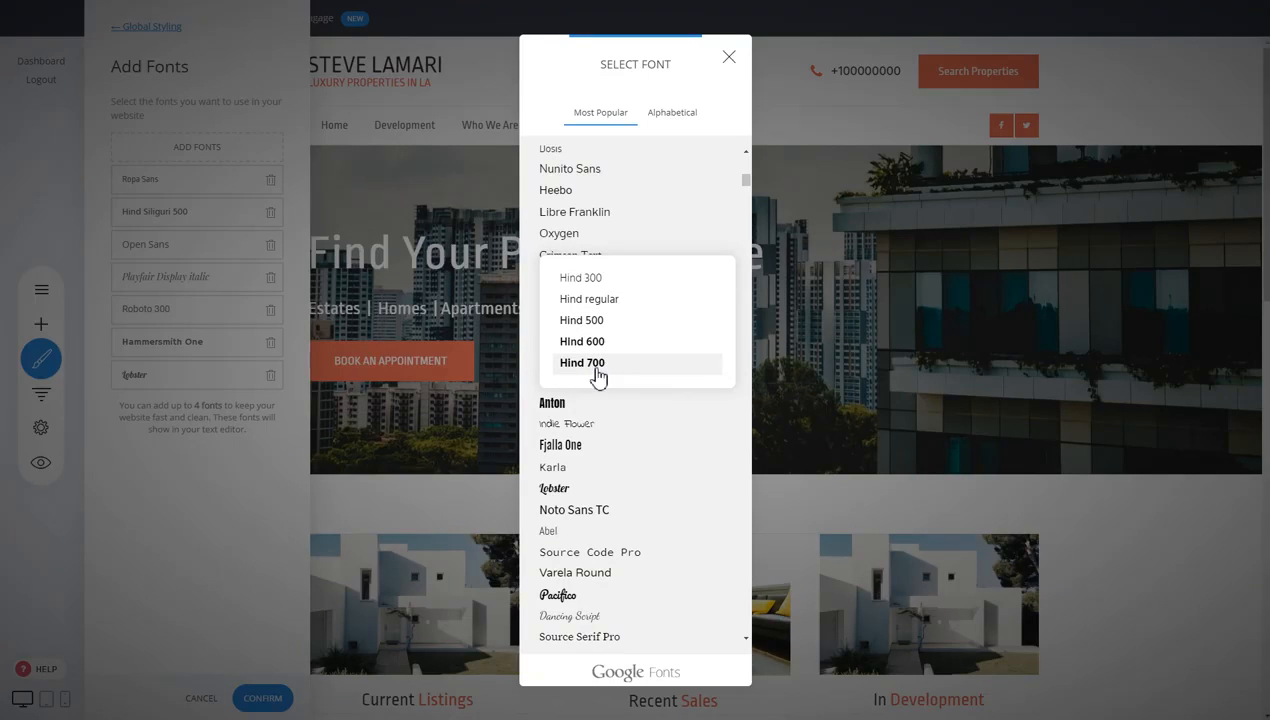
click(583, 362)
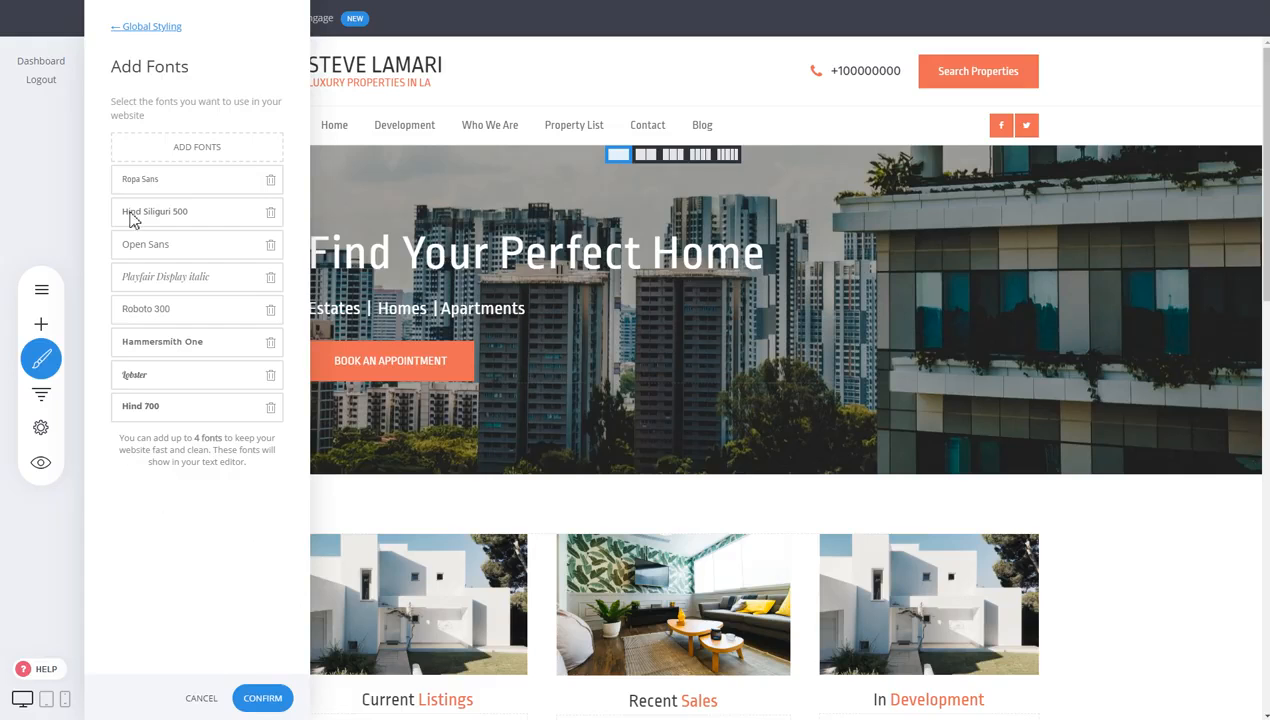
click(265, 698)
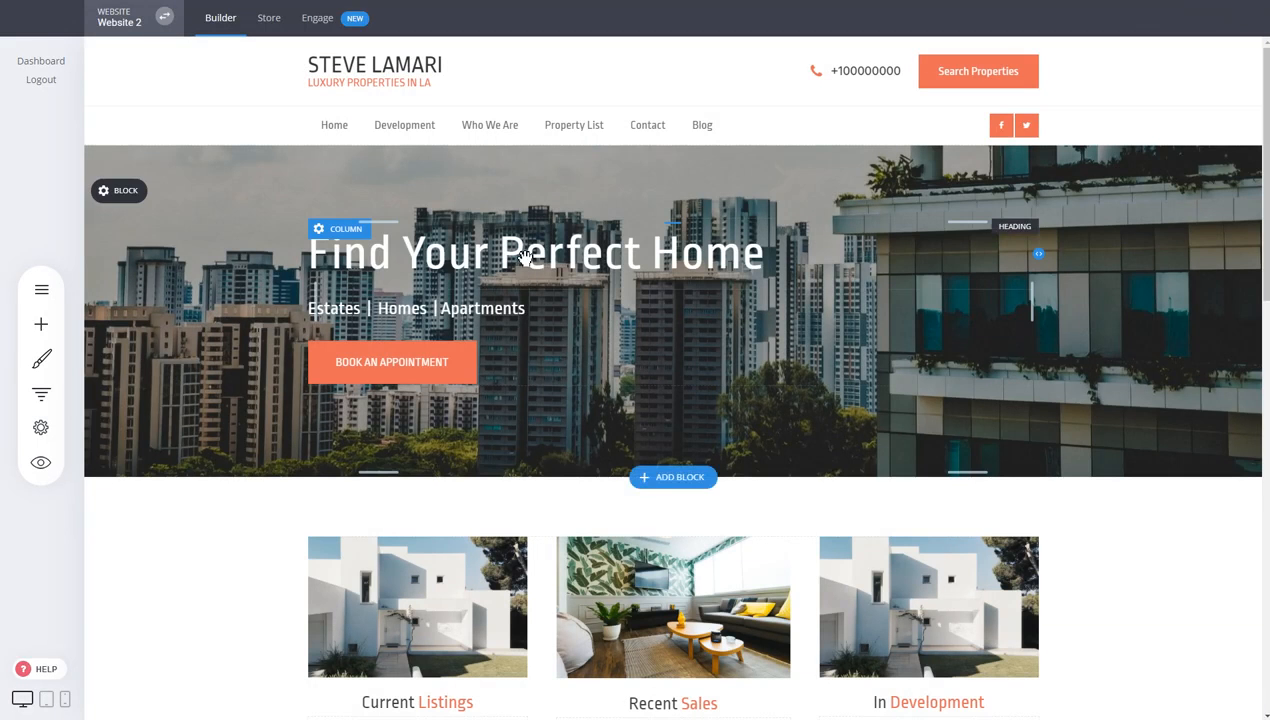
Change the 'Find Your Perfect Home' headline font to Hind in the text toolbar
triple_click(524, 257)
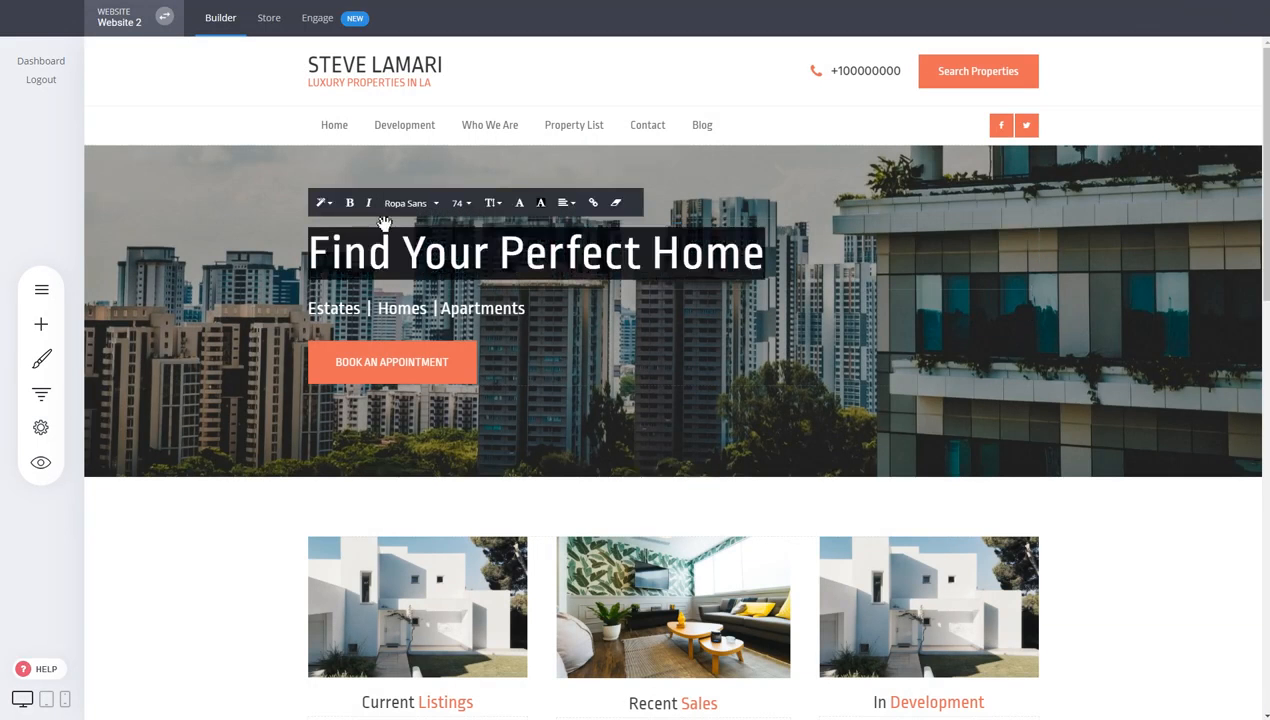
click(408, 203)
click(430, 350)
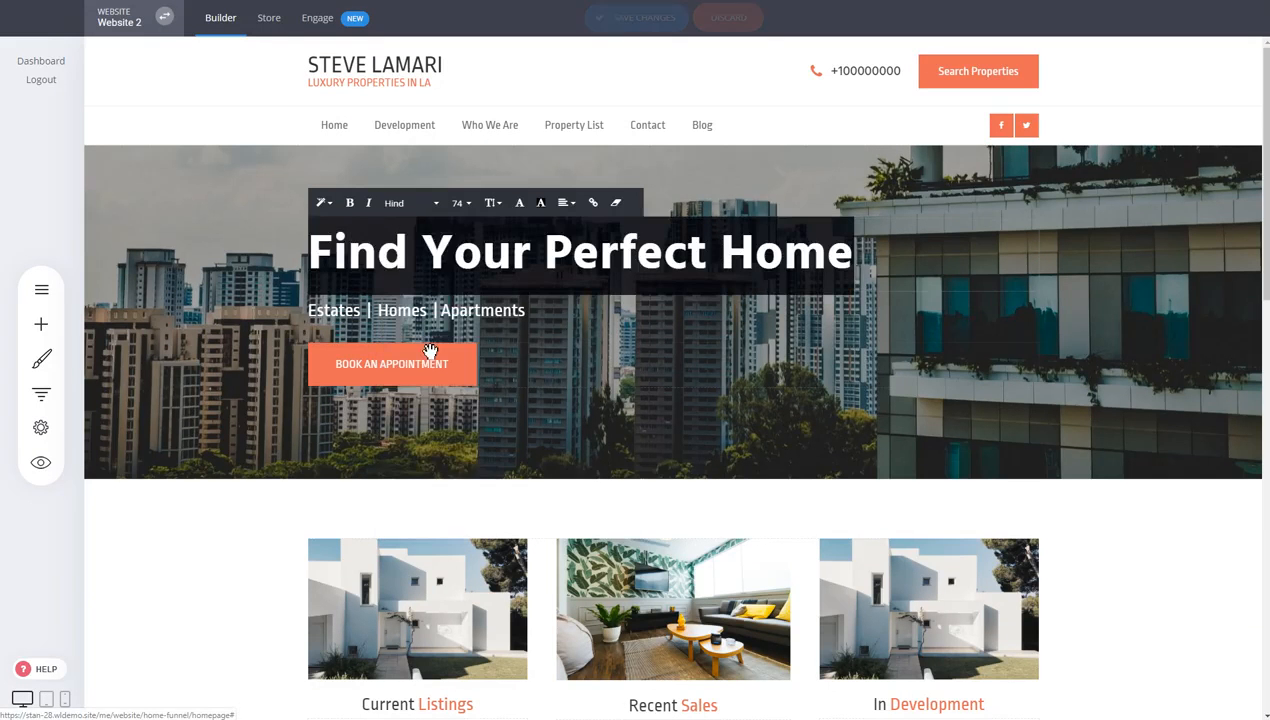
click(1045, 238)
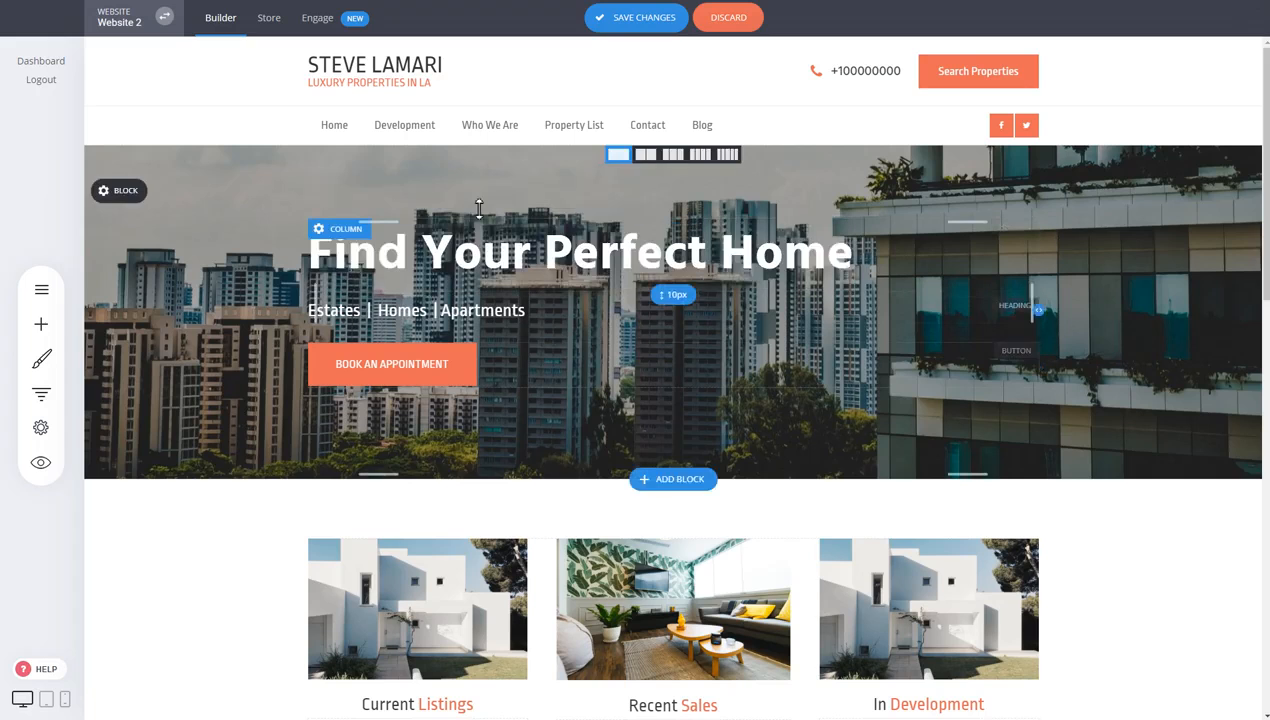
Set the global Heading 1 font to Hind in Text Styling and return to Global Styling
click(45, 362)
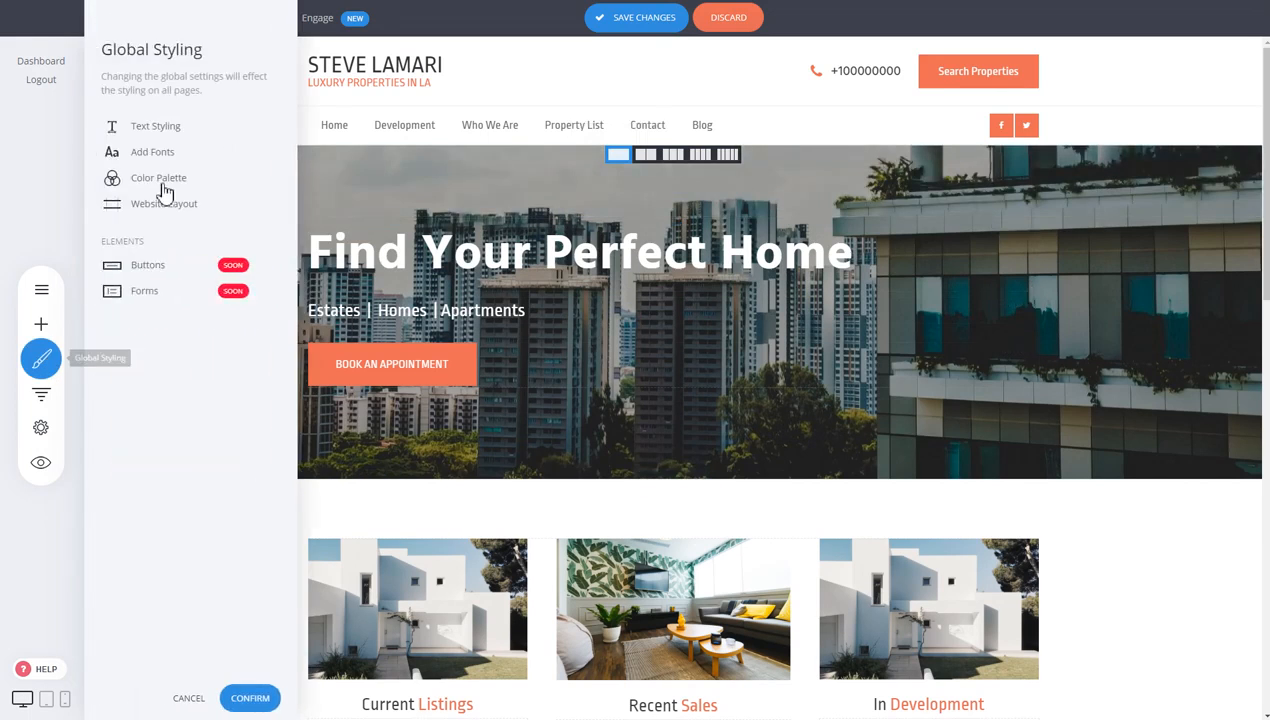
click(170, 128)
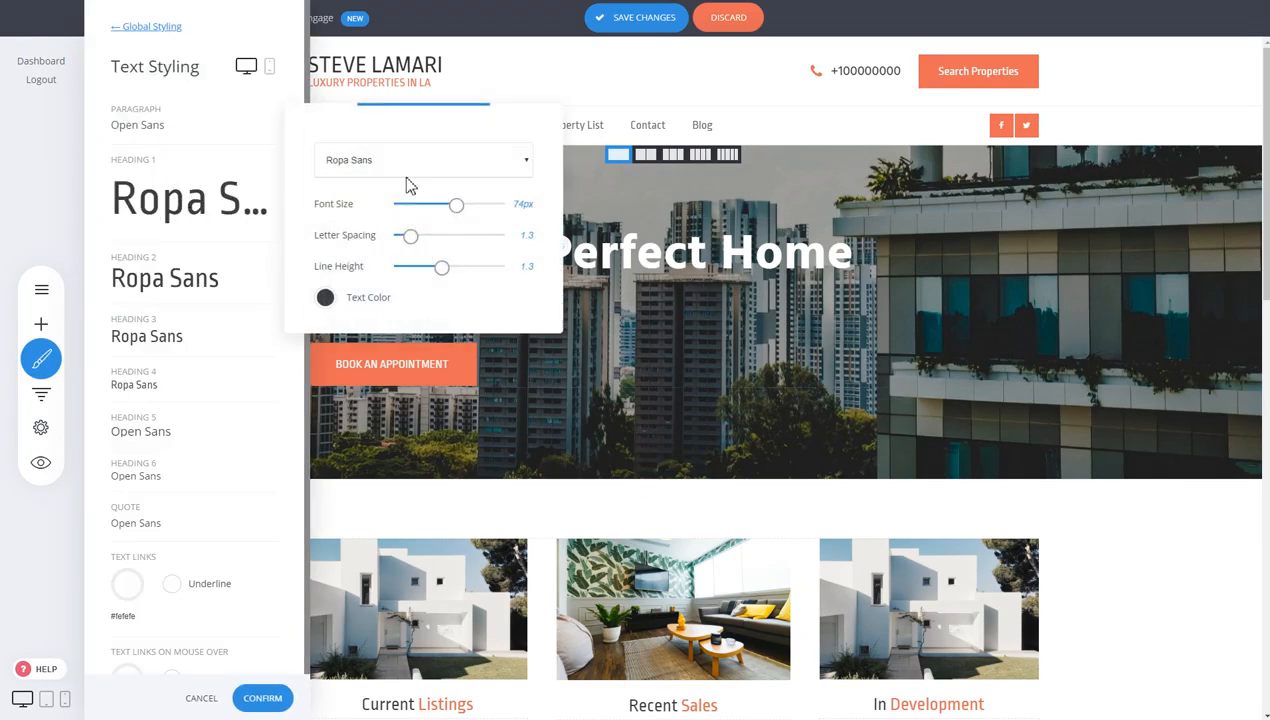
click(413, 162)
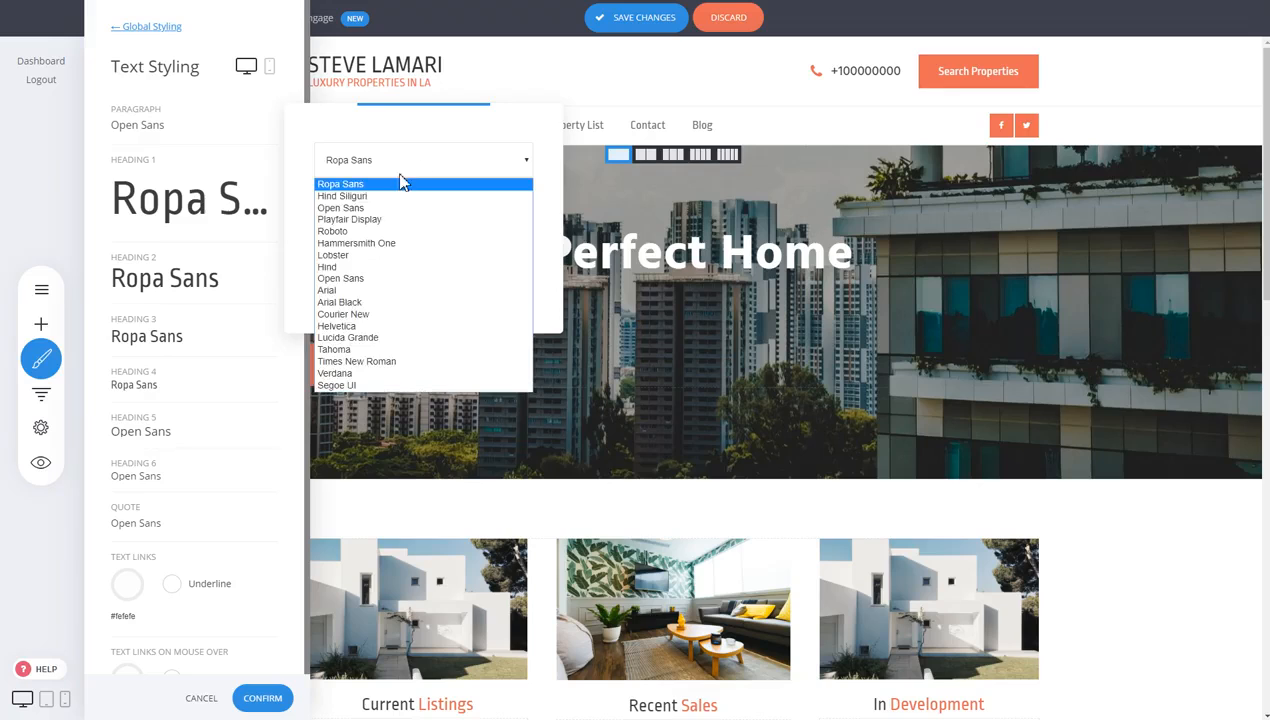
click(330, 267)
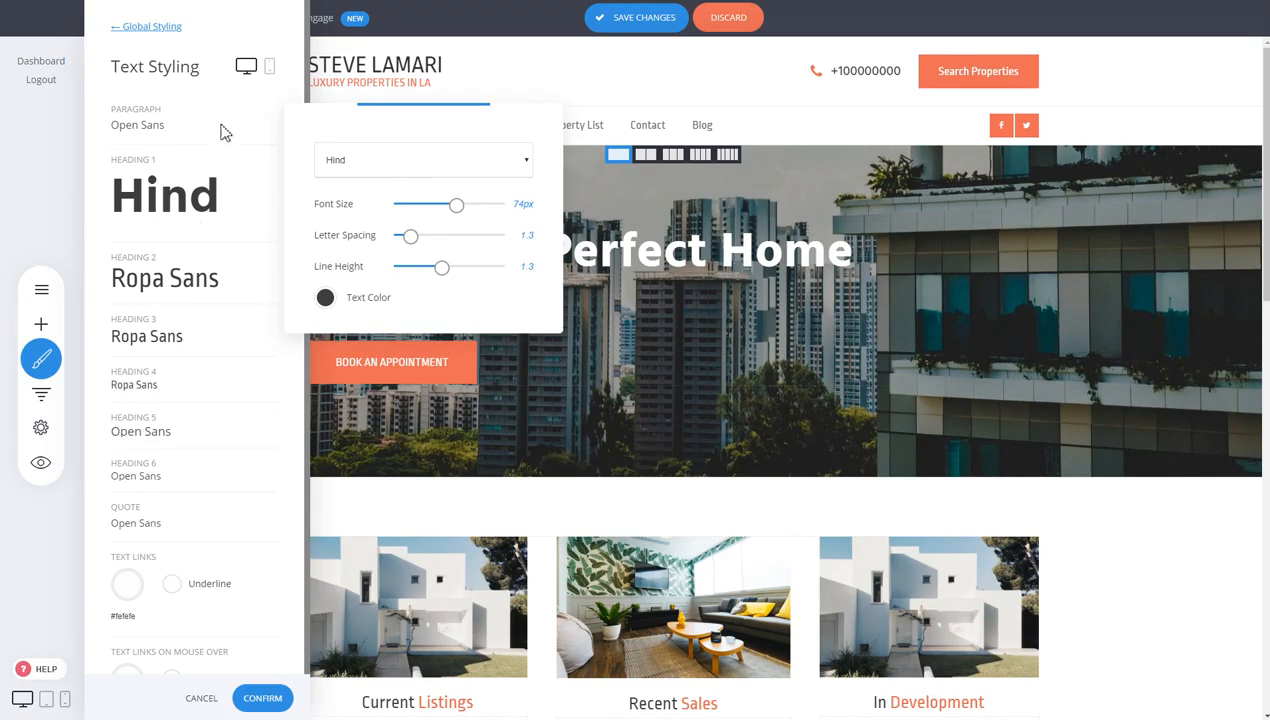
click(142, 29)
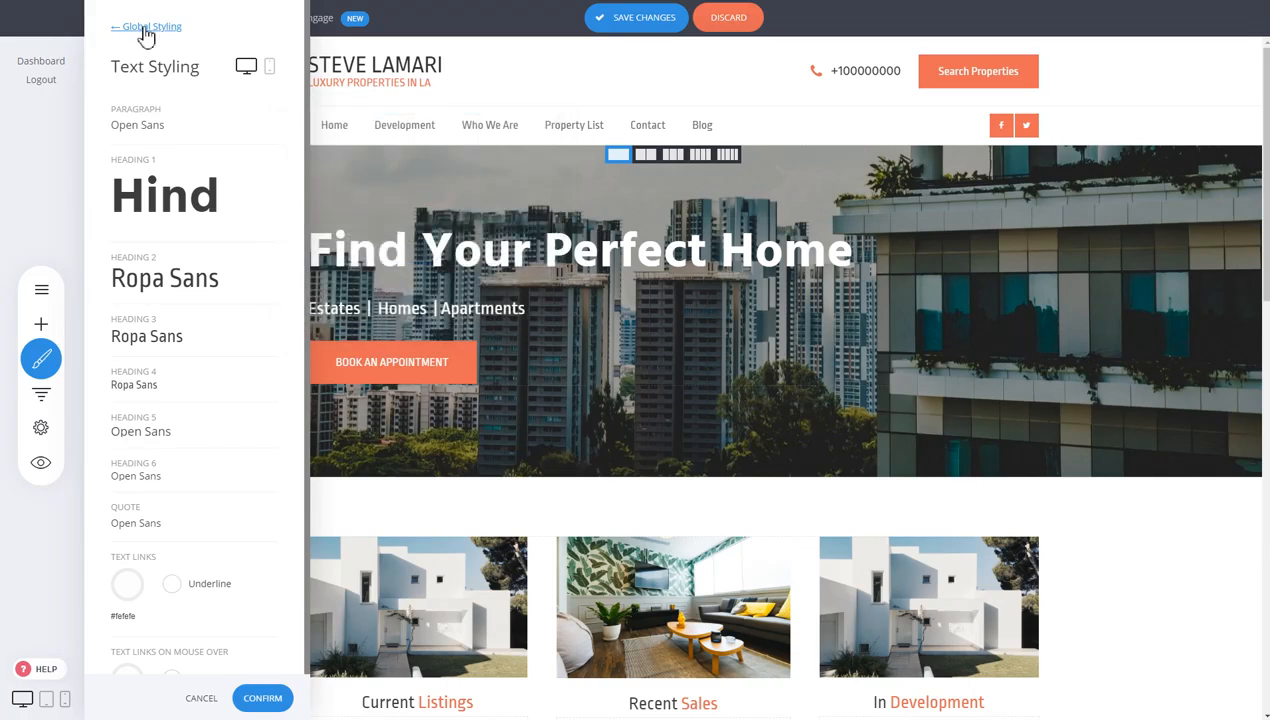
click(145, 30)
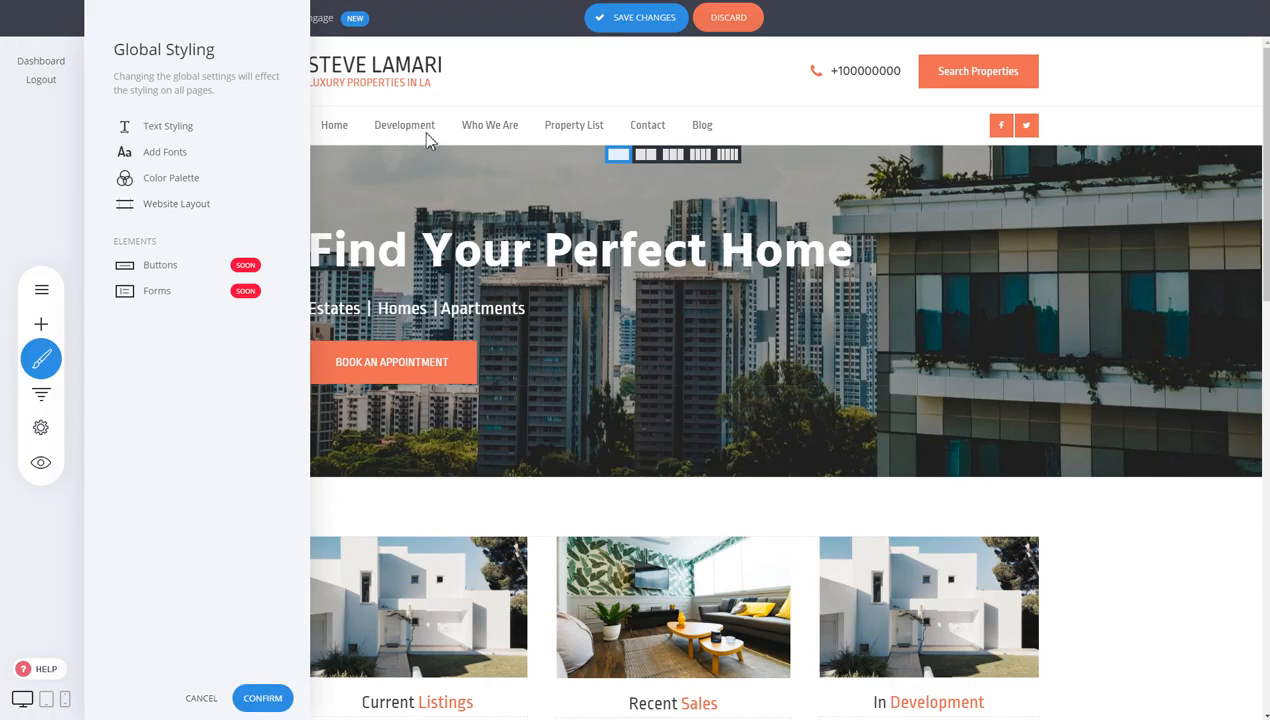
Open Website Layout, then leave it and discard the unsaved layout changes
click(196, 208)
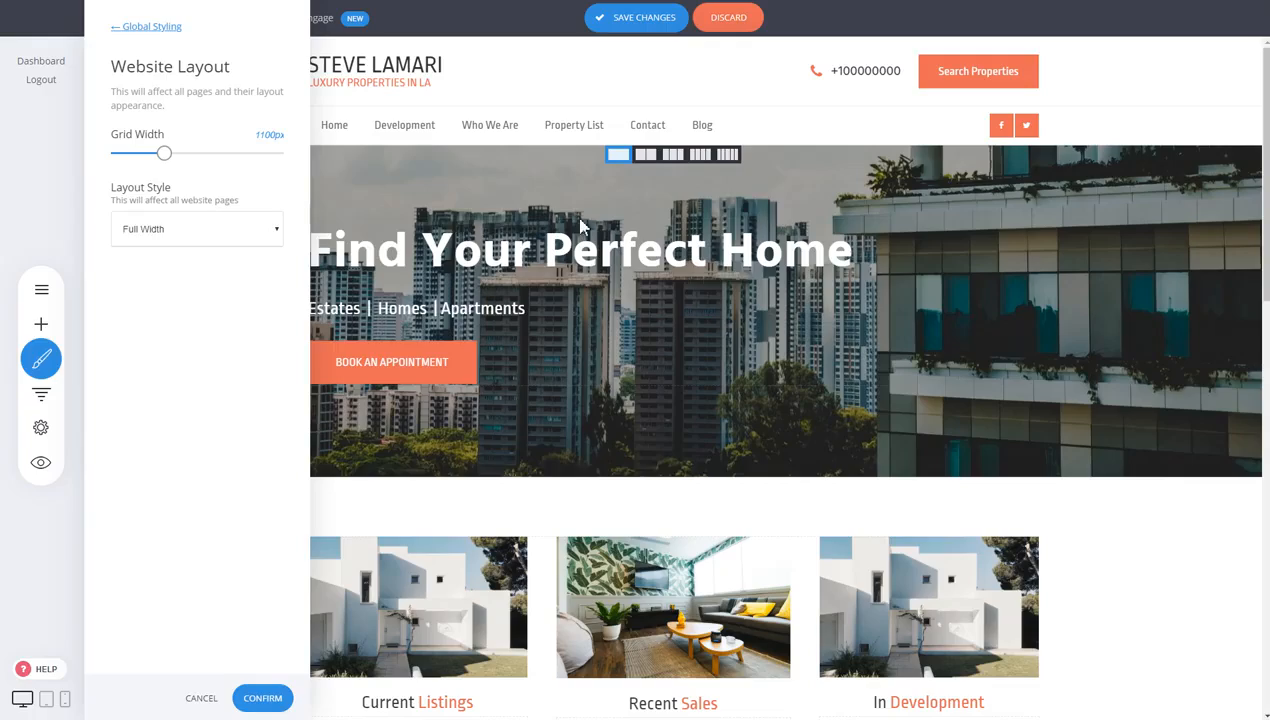
click(856, 420)
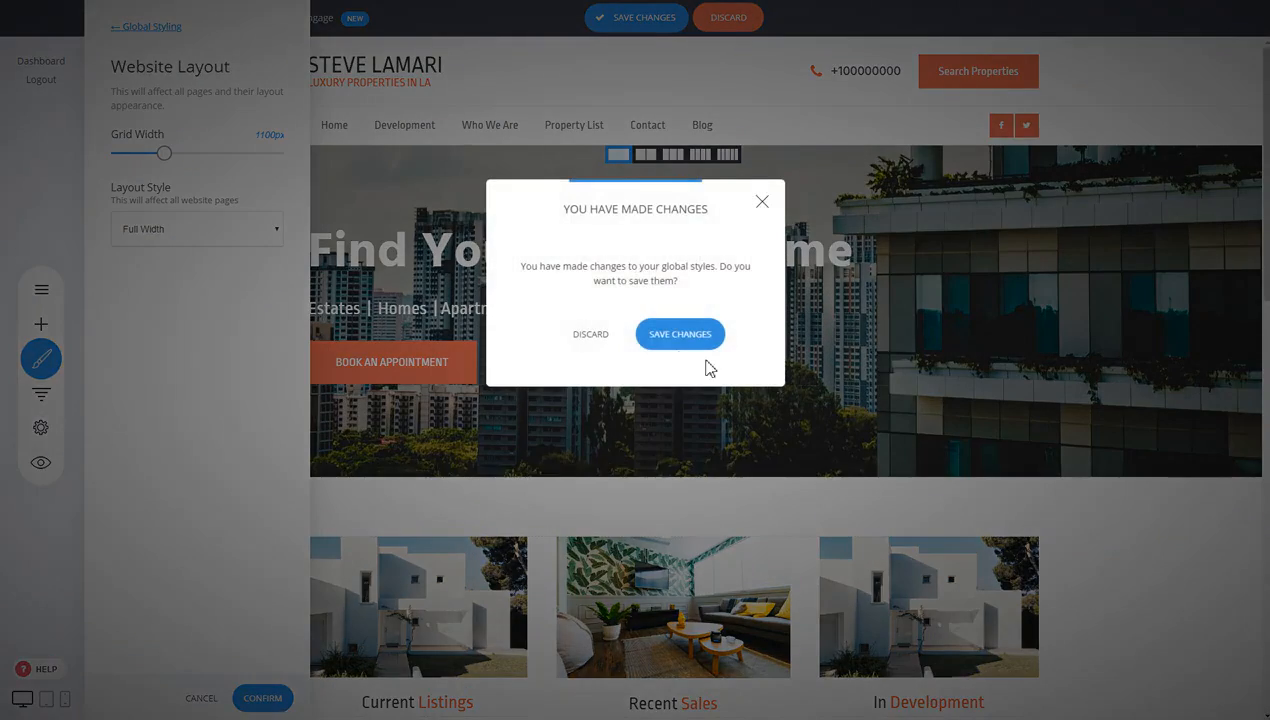
click(577, 337)
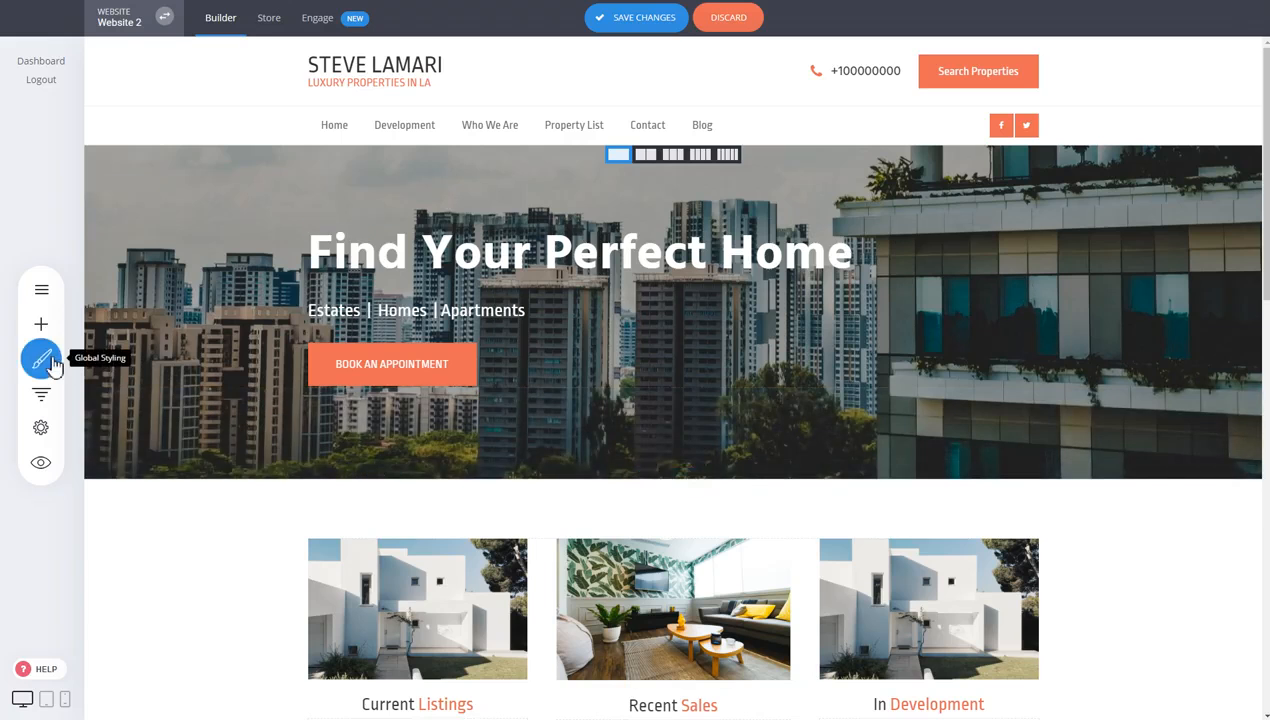
Widen the site grid to 1460px in Website Layout and apply it
click(41, 358)
click(162, 205)
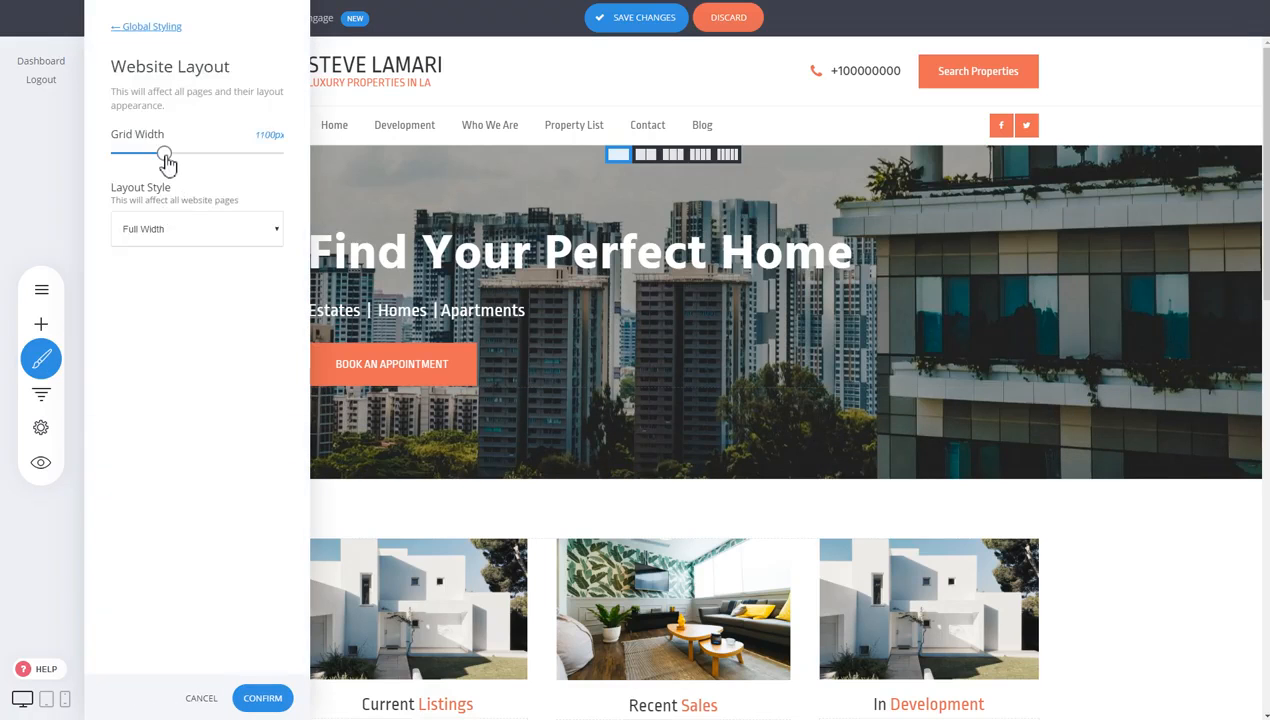
drag(164, 155, 226, 155)
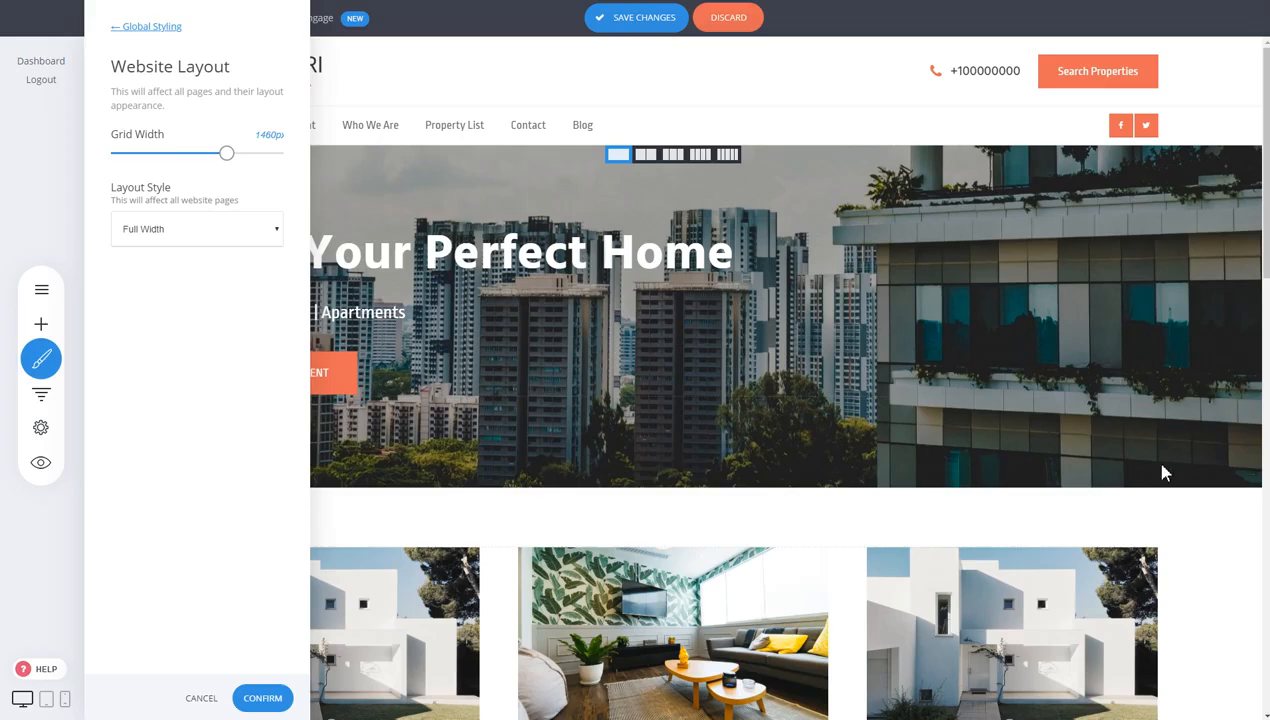
click(264, 697)
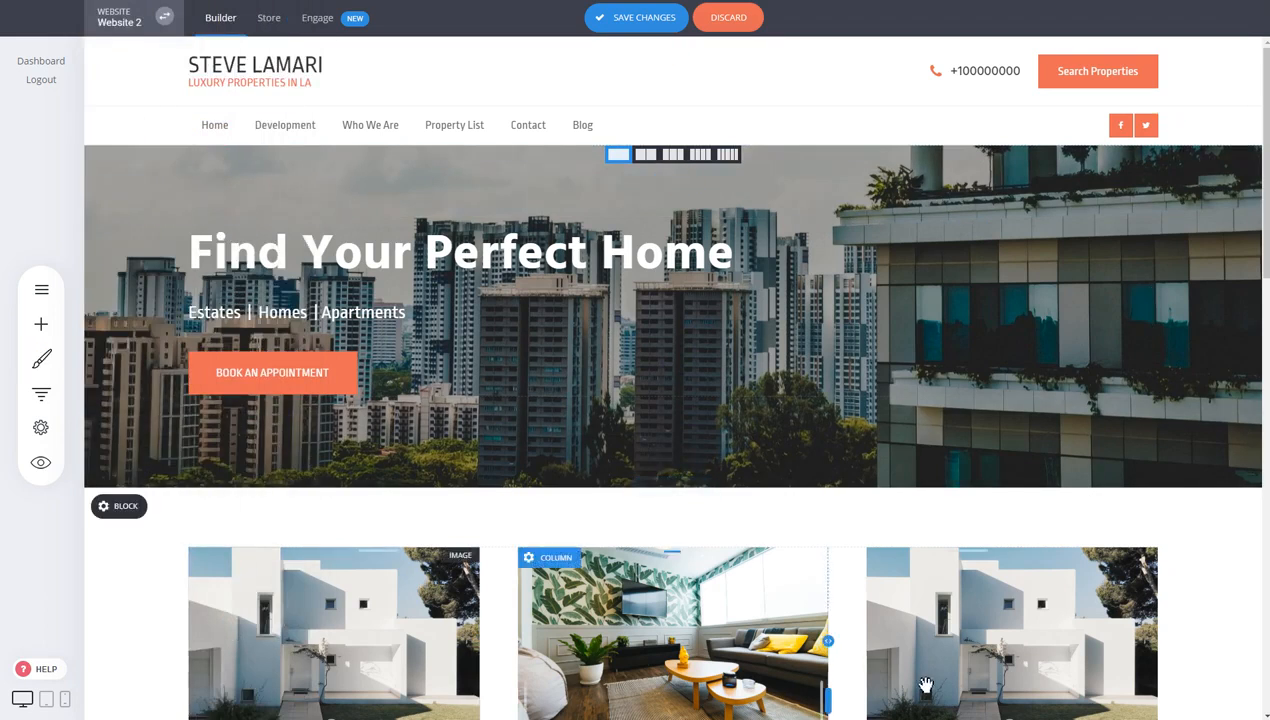
scroll(1030, 442, down, 3)
scroll(1037, 435, up, 3)
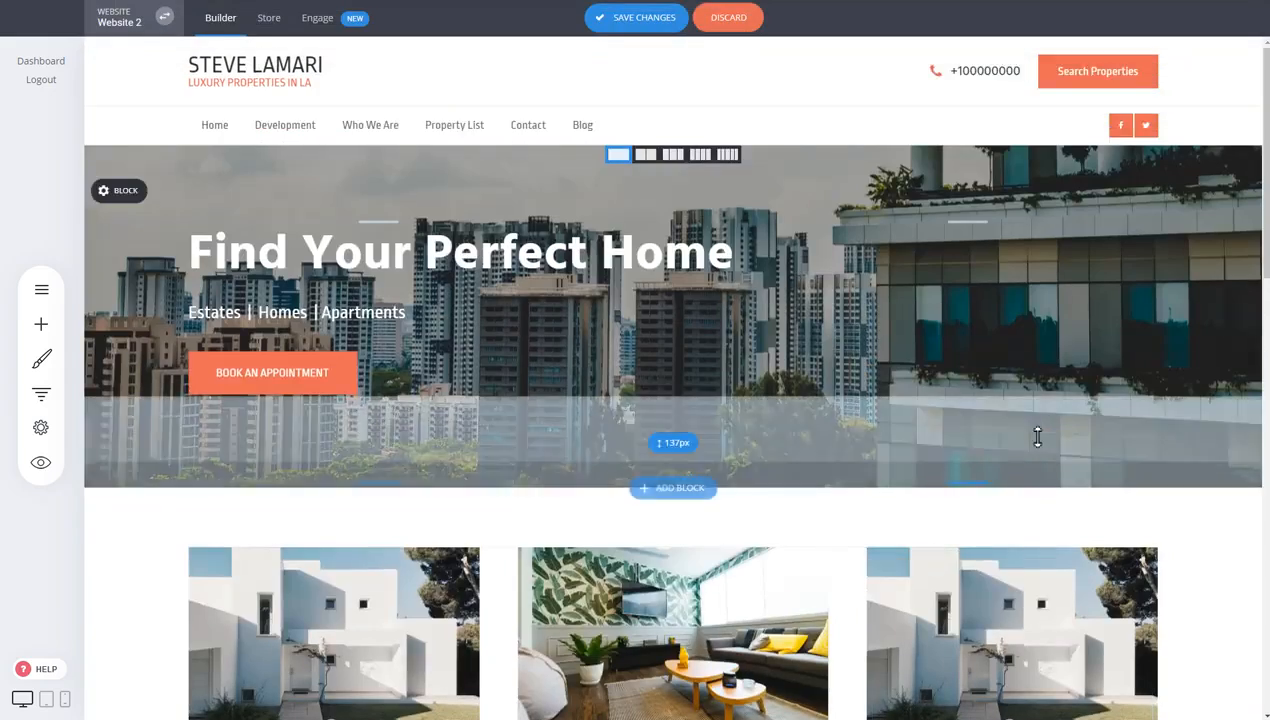
Reopen Website Layout and narrow the grid width to 1180px
click(41, 358)
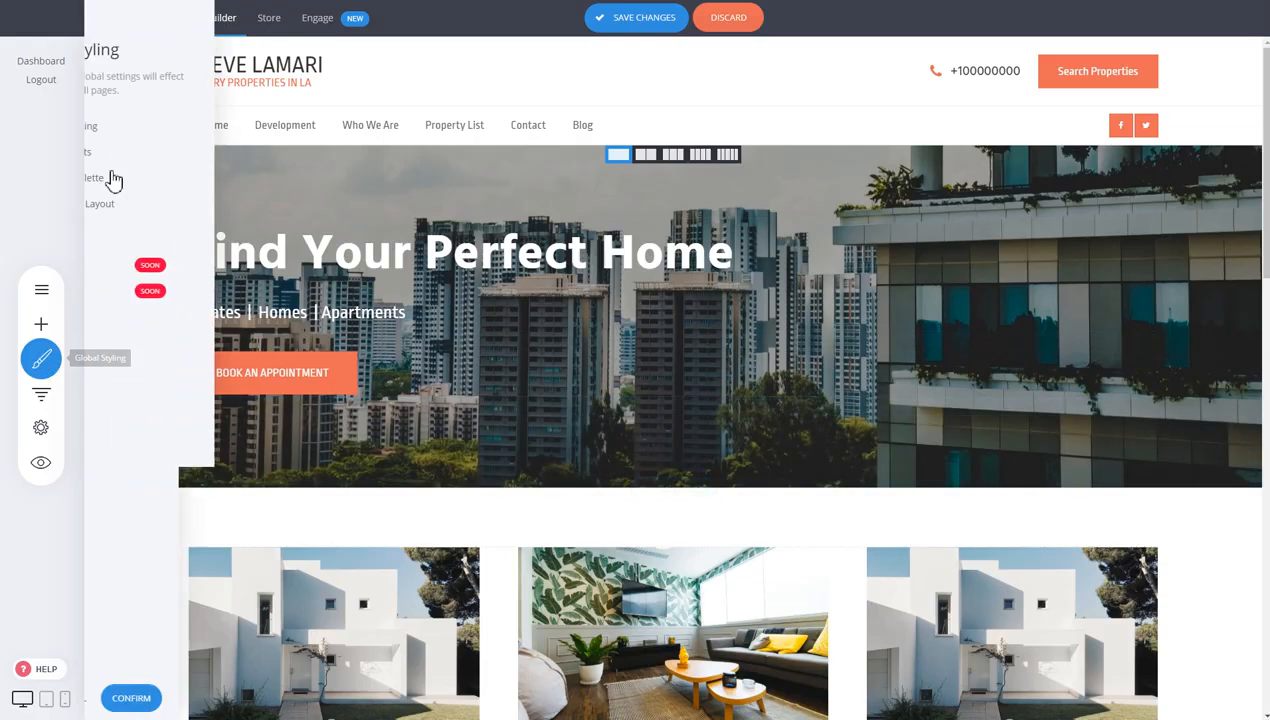
click(187, 205)
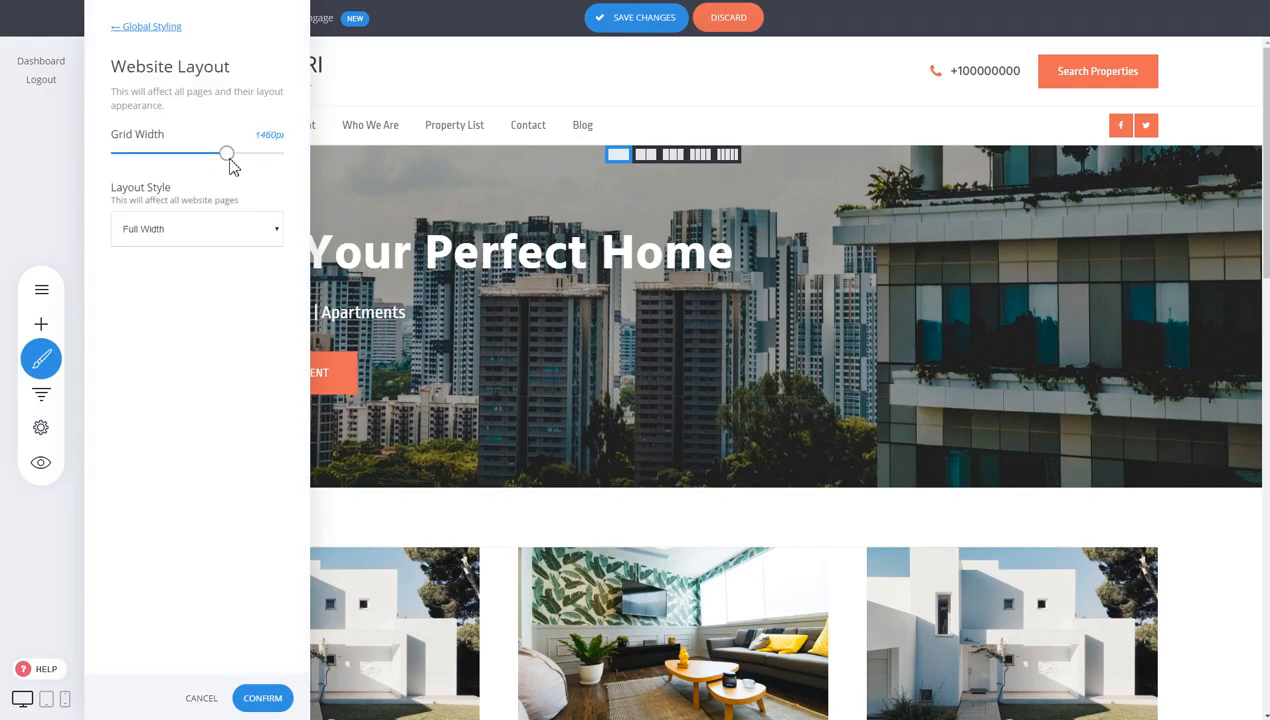
drag(231, 166, 179, 162)
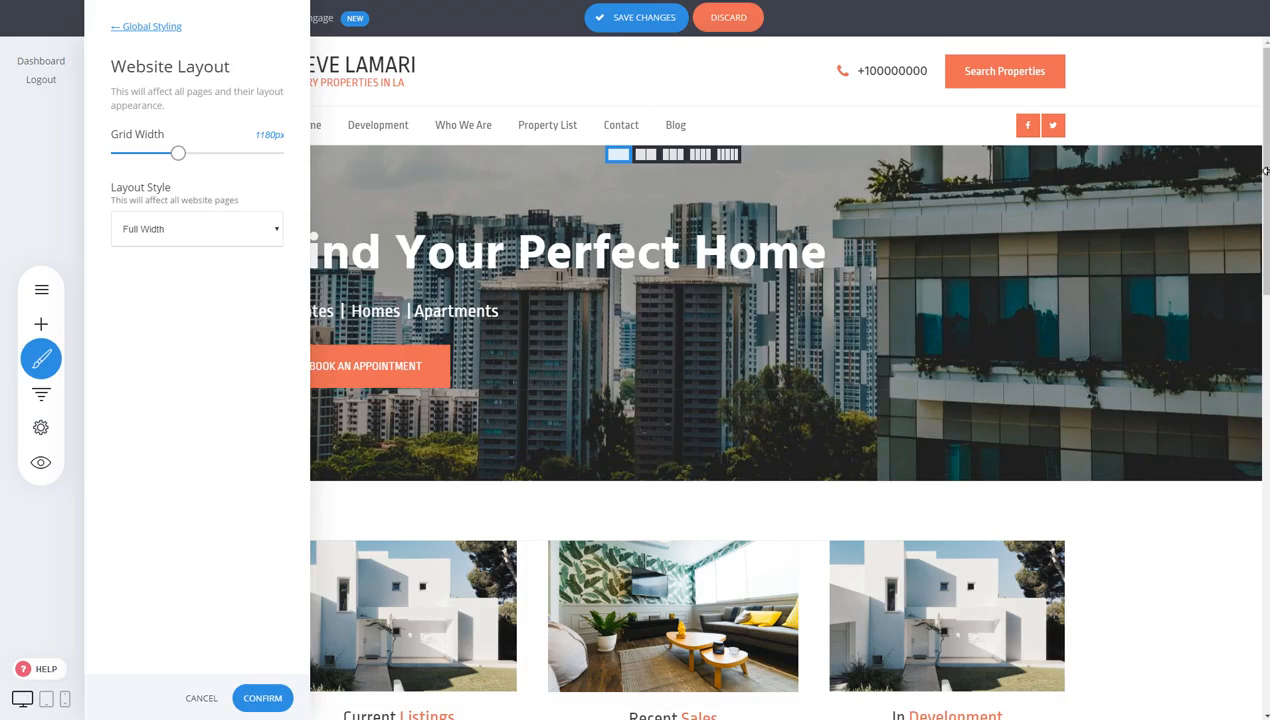
Switch Layout Style to Boxed, widen the grid to 1220px, and apply the light textured pattern
click(176, 232)
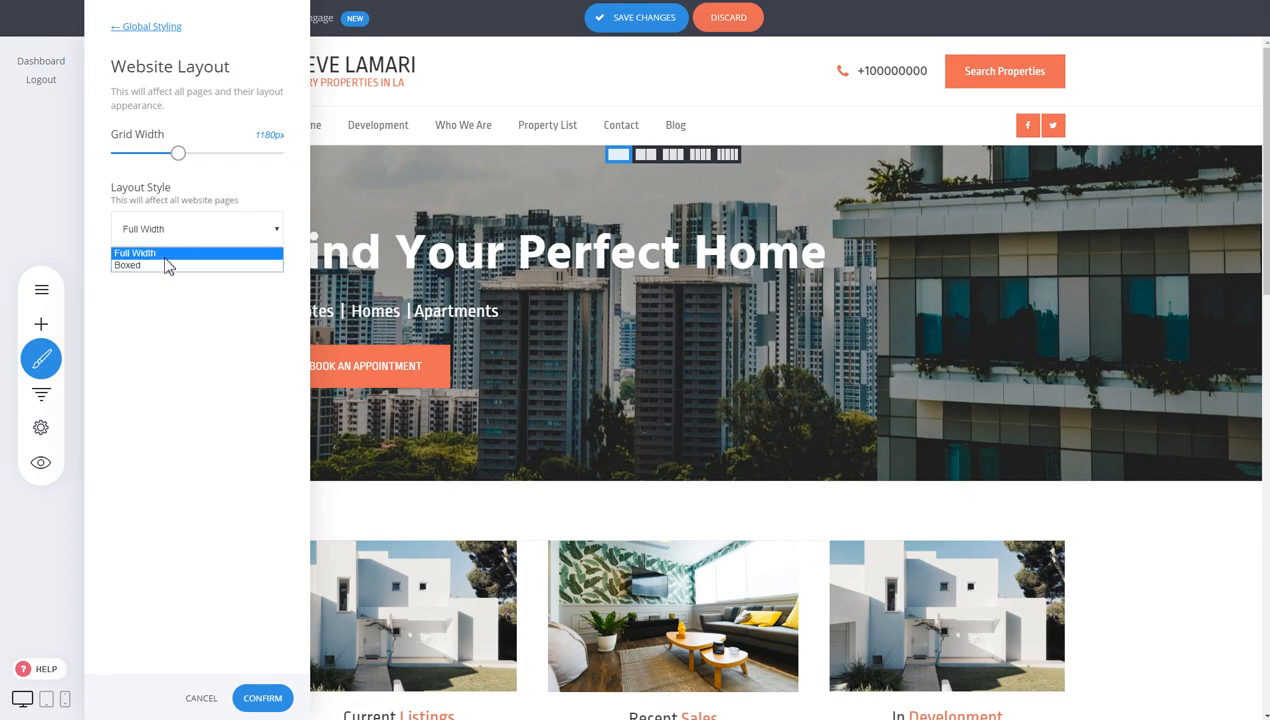
click(165, 266)
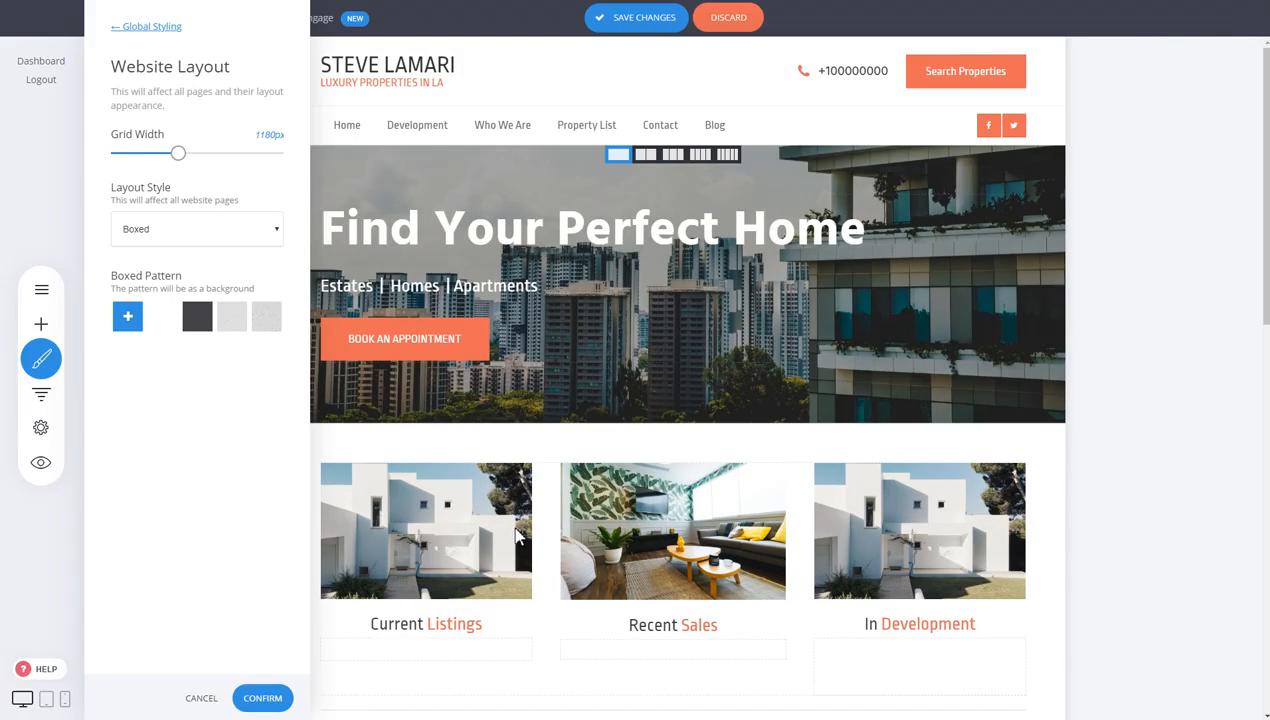
drag(178, 153, 185, 153)
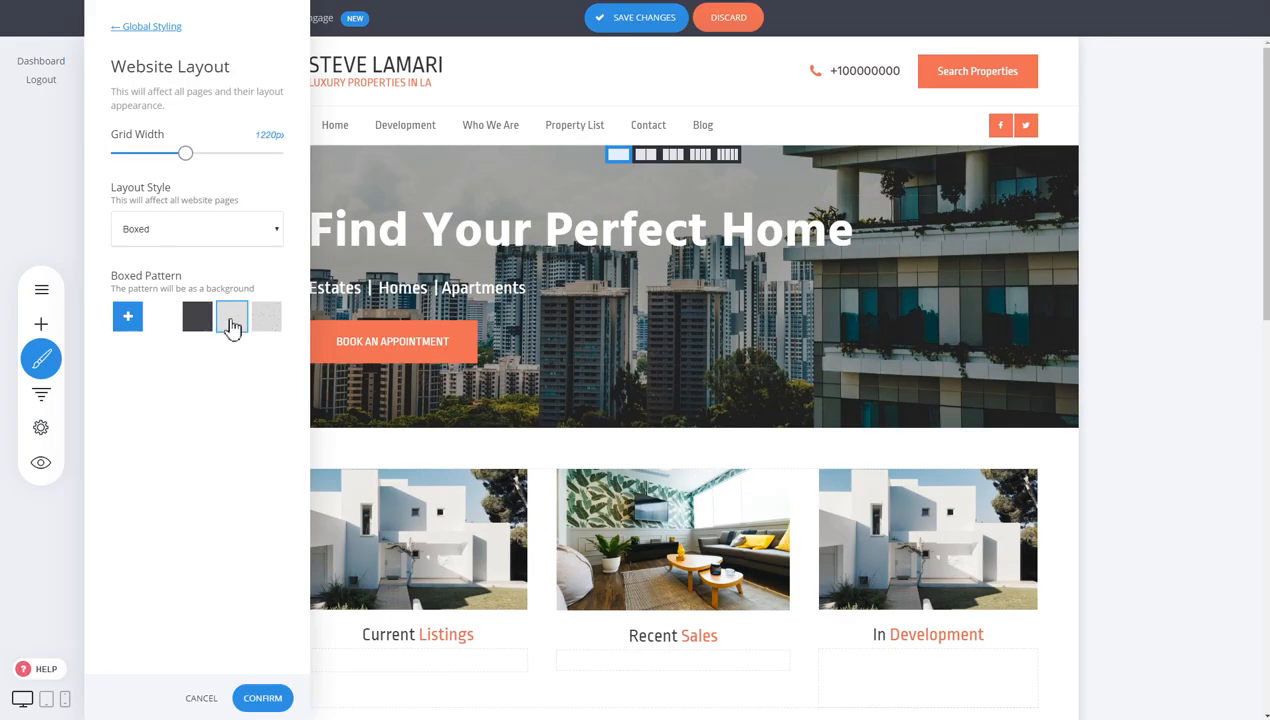
click(231, 326)
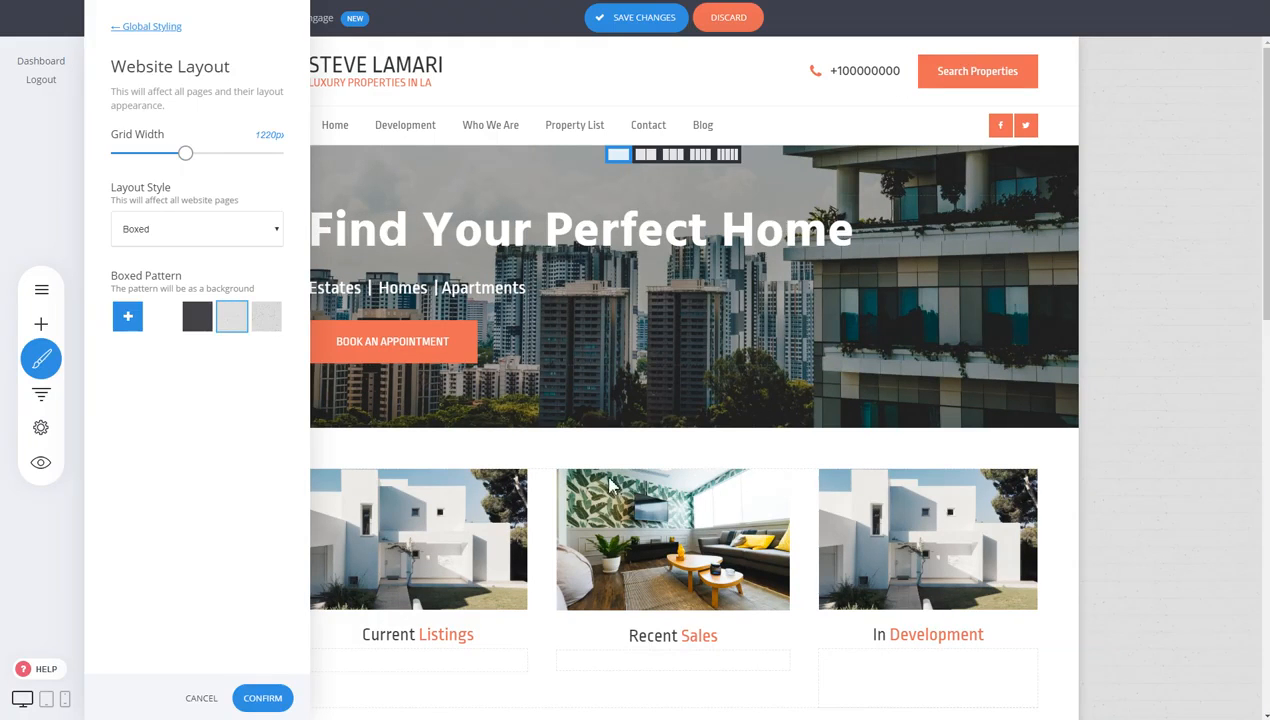
click(272, 698)
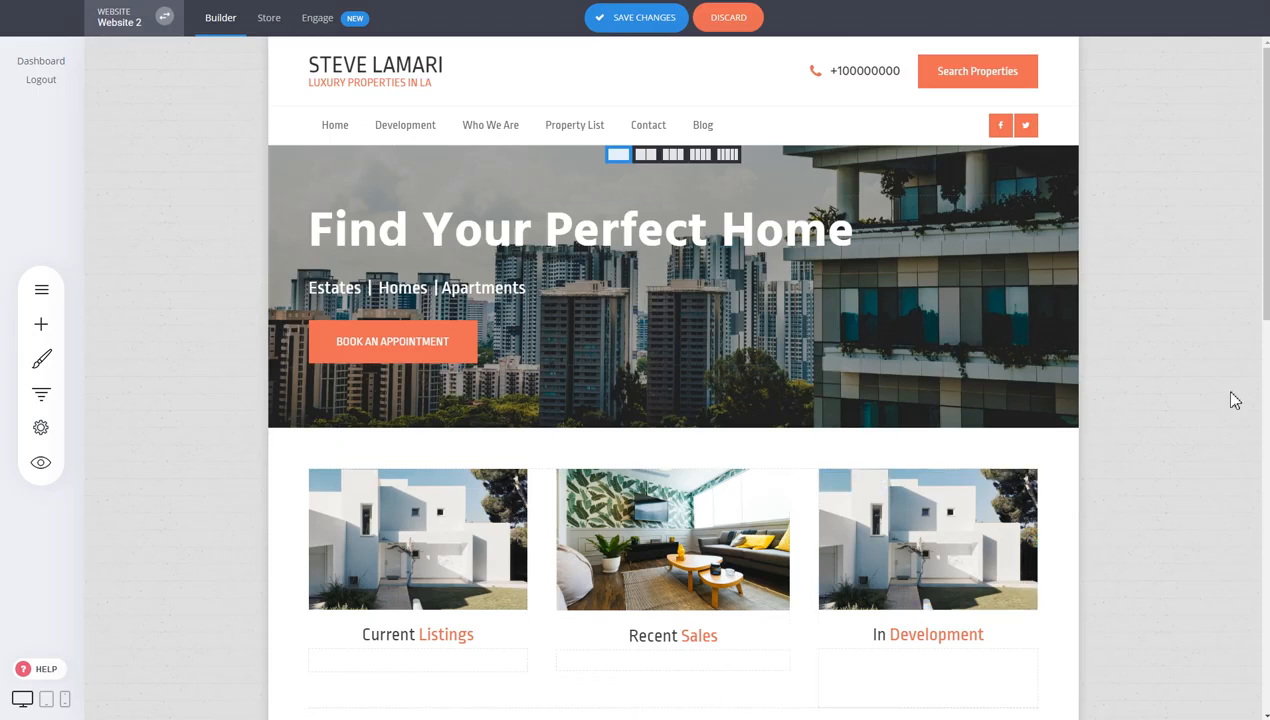
scroll(1235, 410, down, 4)
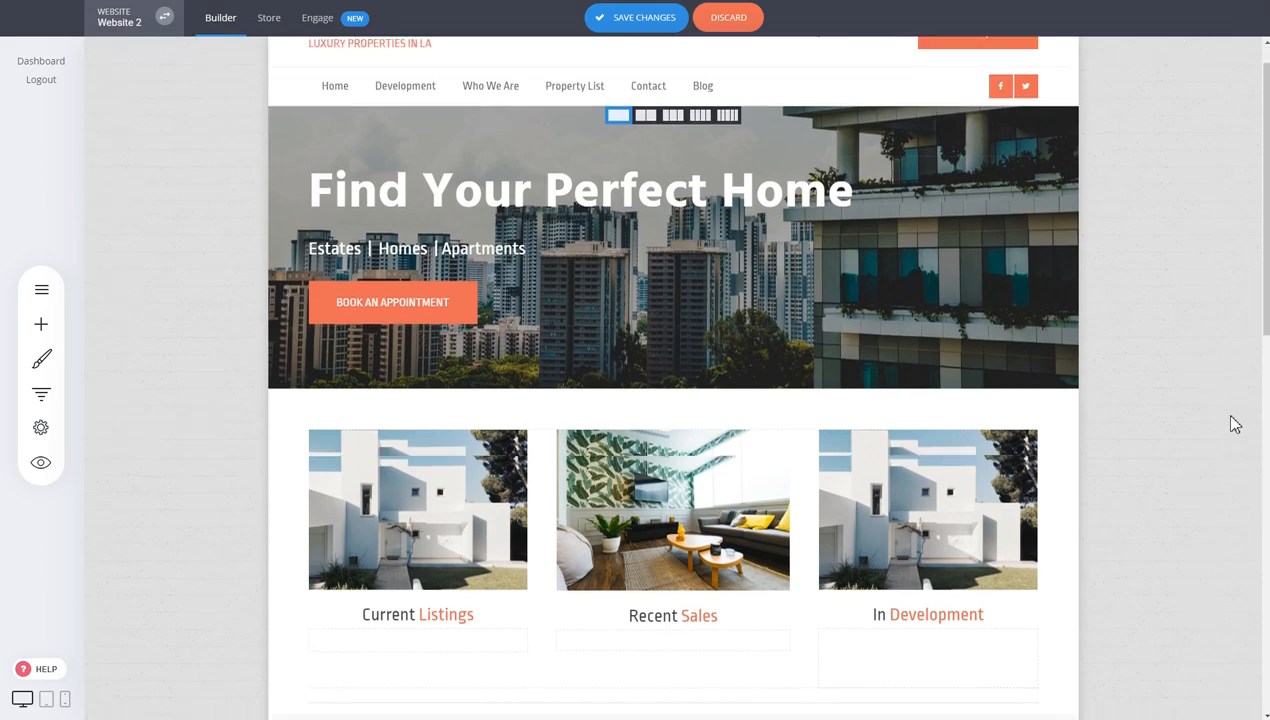
scroll(1238, 497, up, 4)
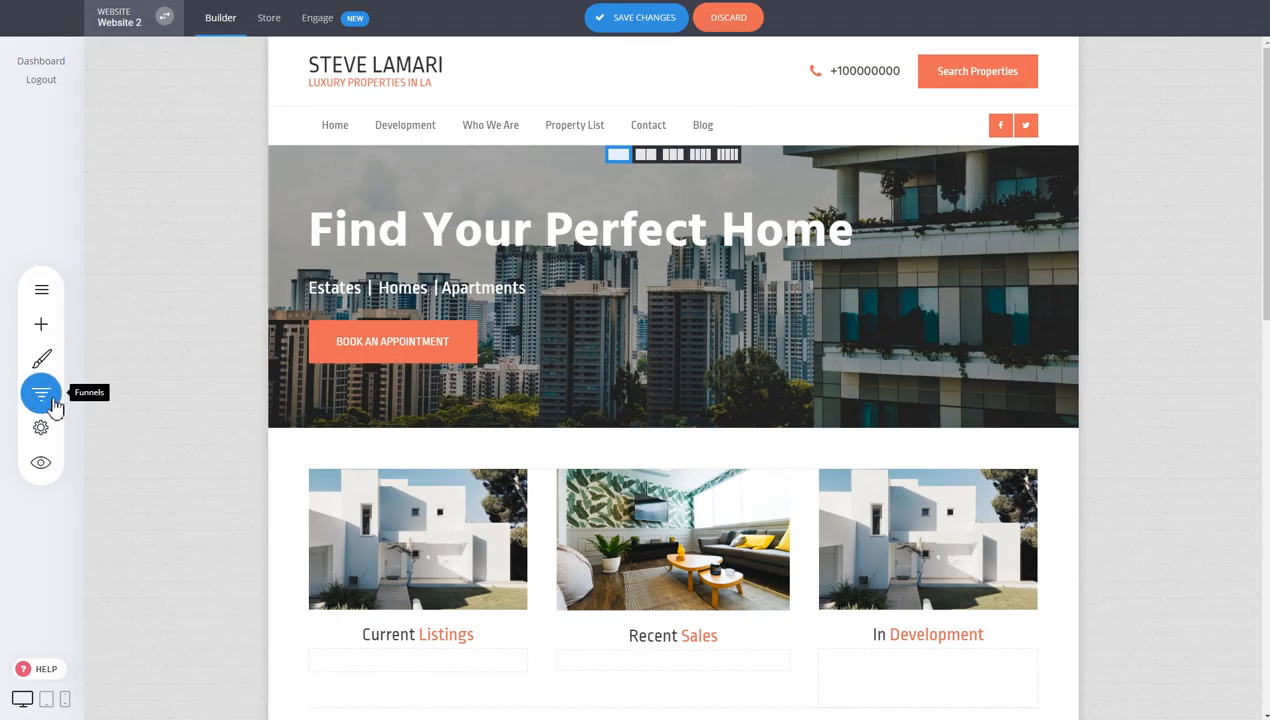
Change the Website Layout style from Boxed to Full Width and confirm the Global Styling changes
click(45, 365)
click(165, 216)
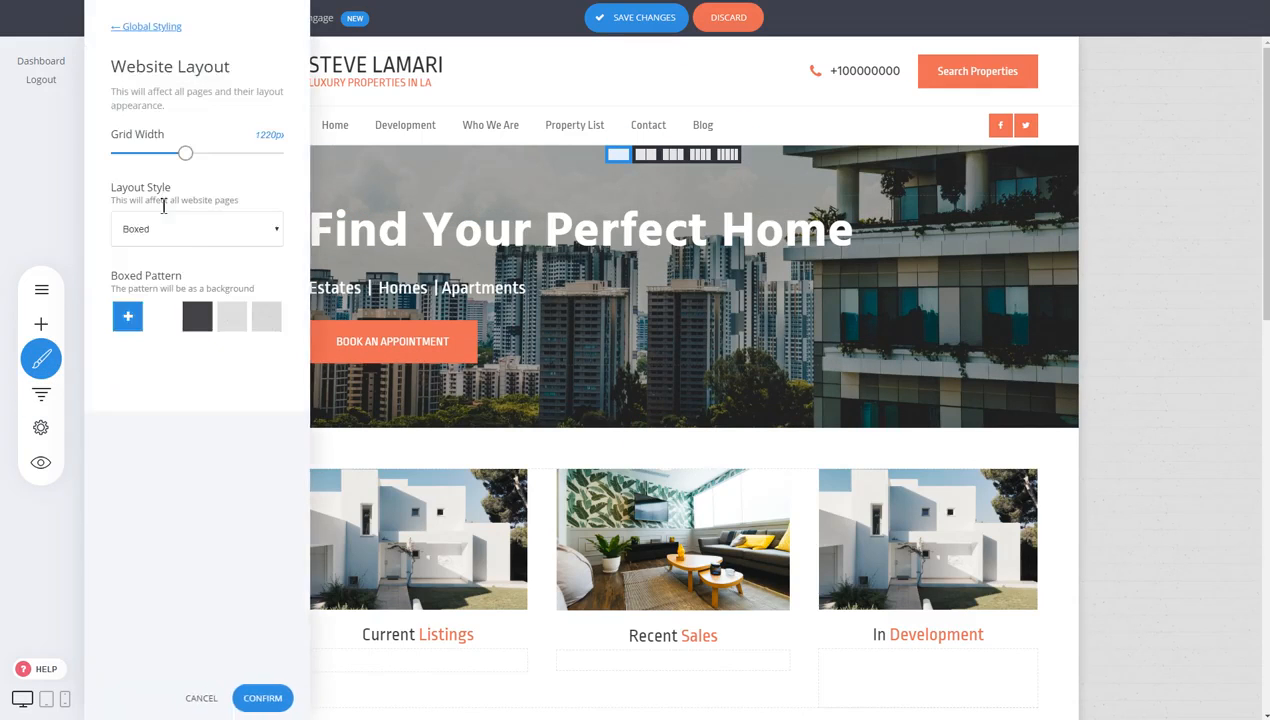
click(189, 234)
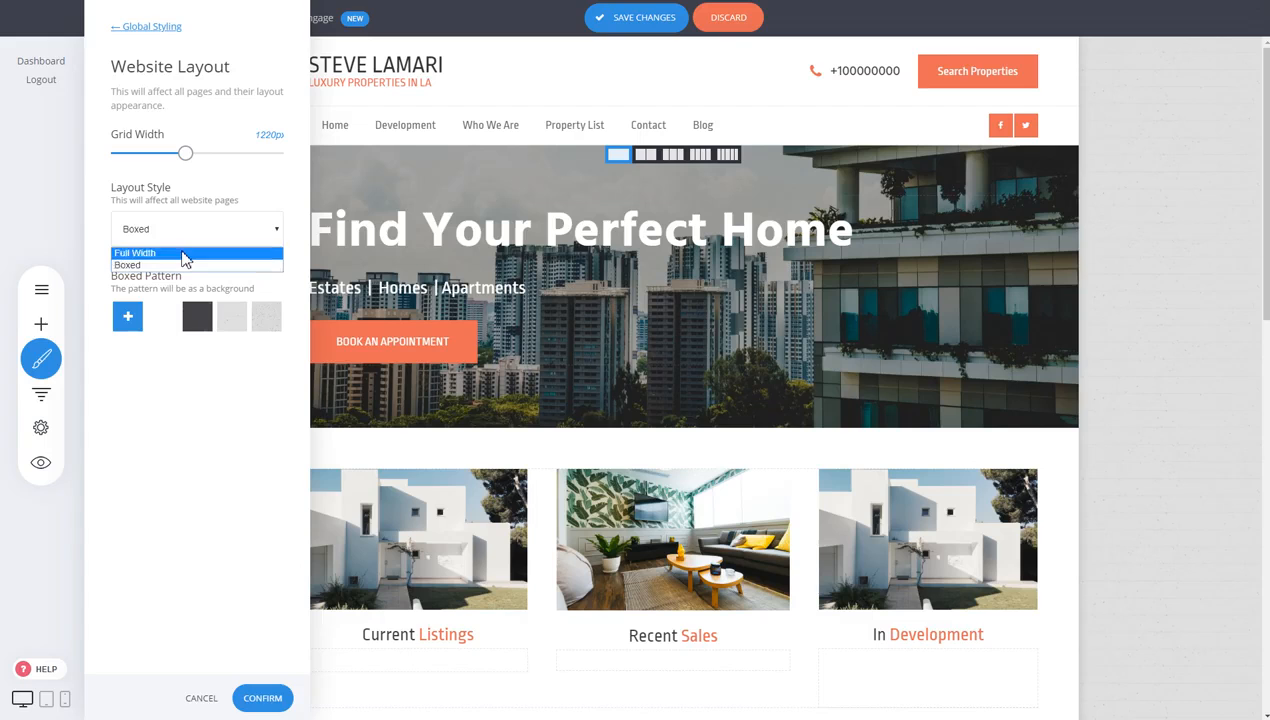
click(185, 253)
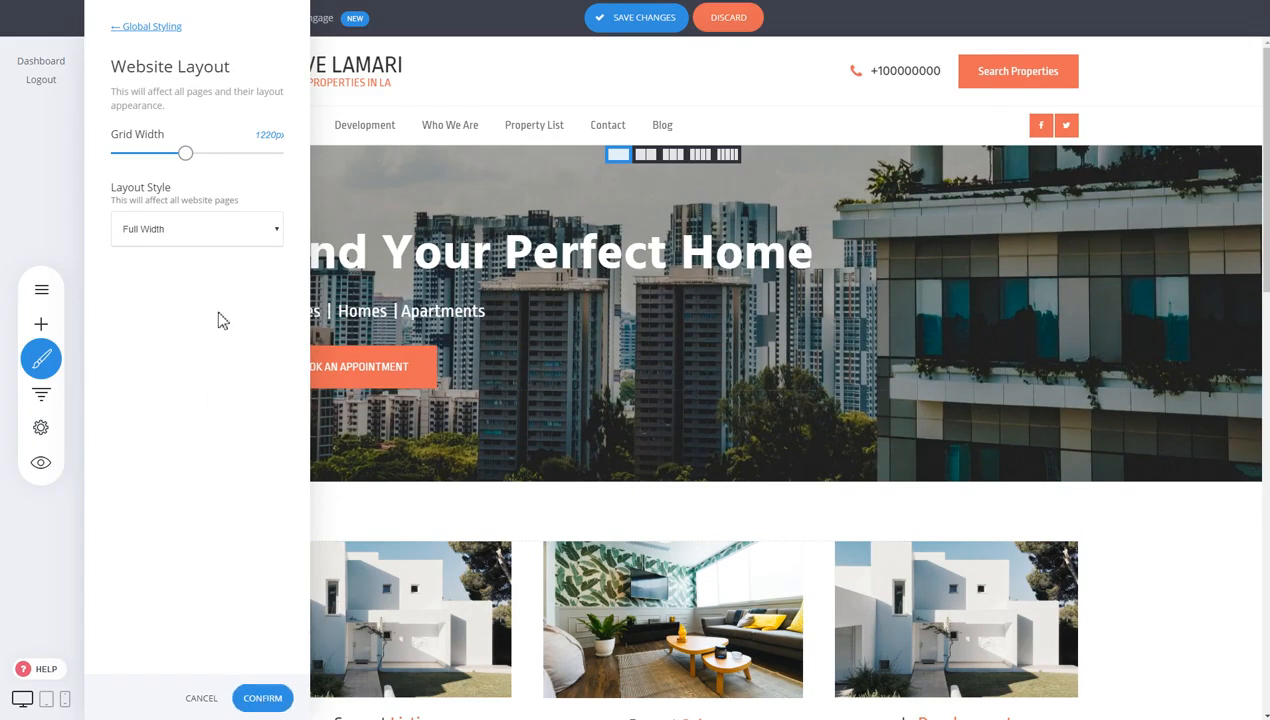
click(156, 26)
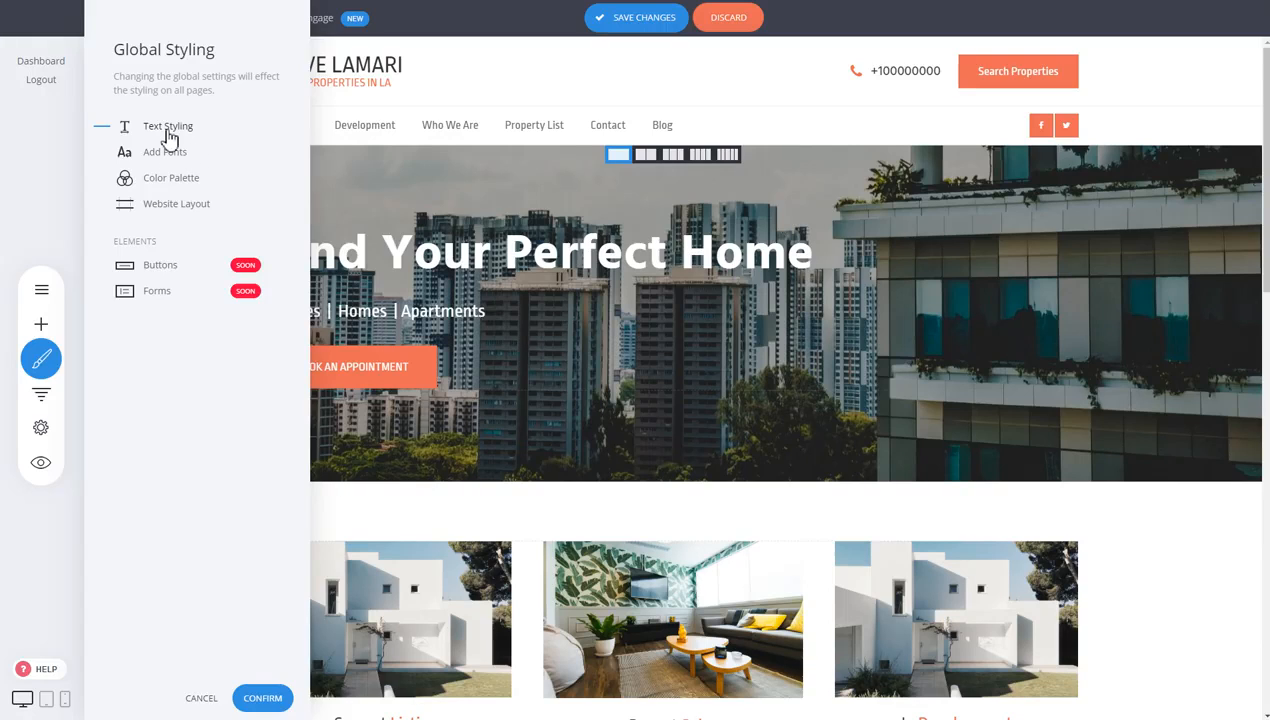
click(262, 698)
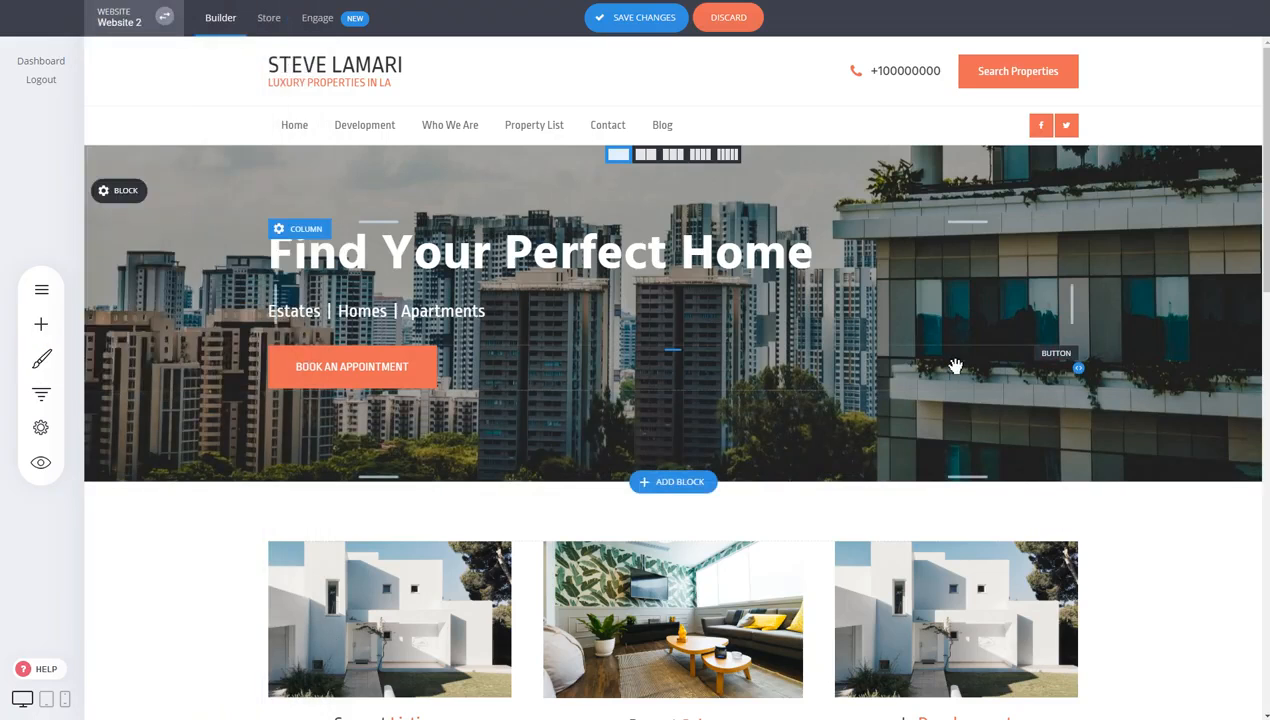